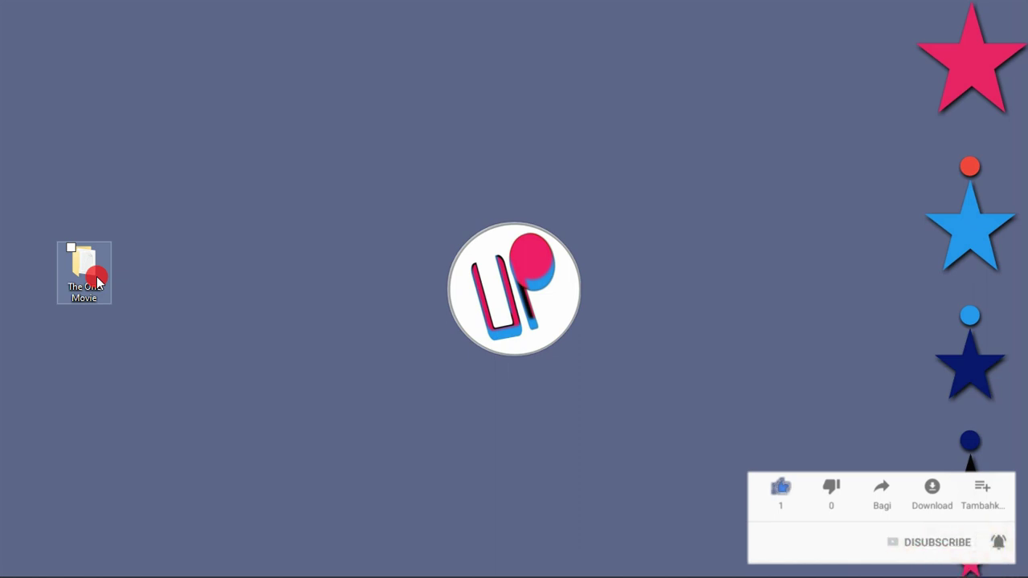
Step: Open The One Movie folder, preview the videos inside videox, then return to The One Movie
double_click(82, 281)
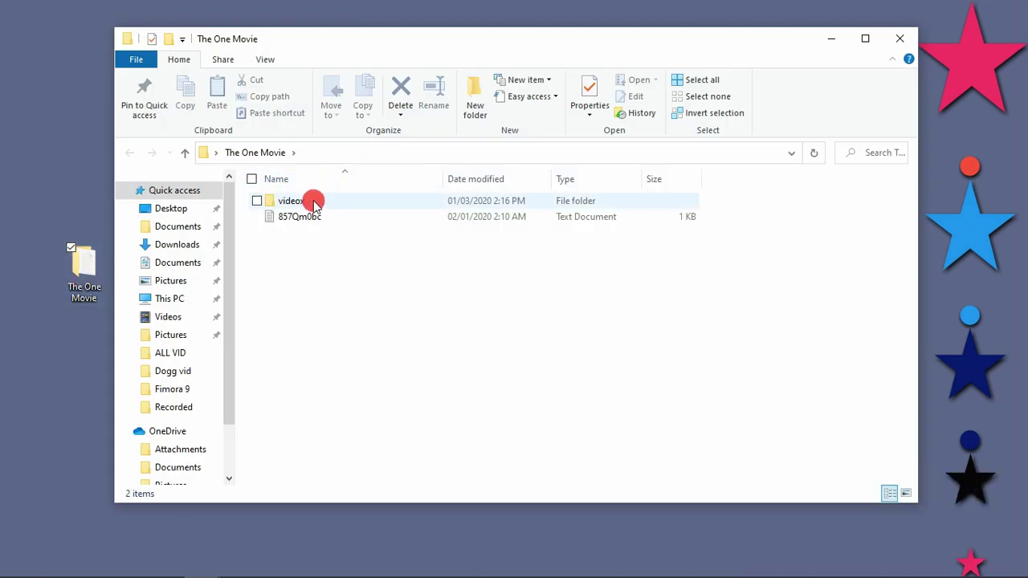
mouse_move(310, 204)
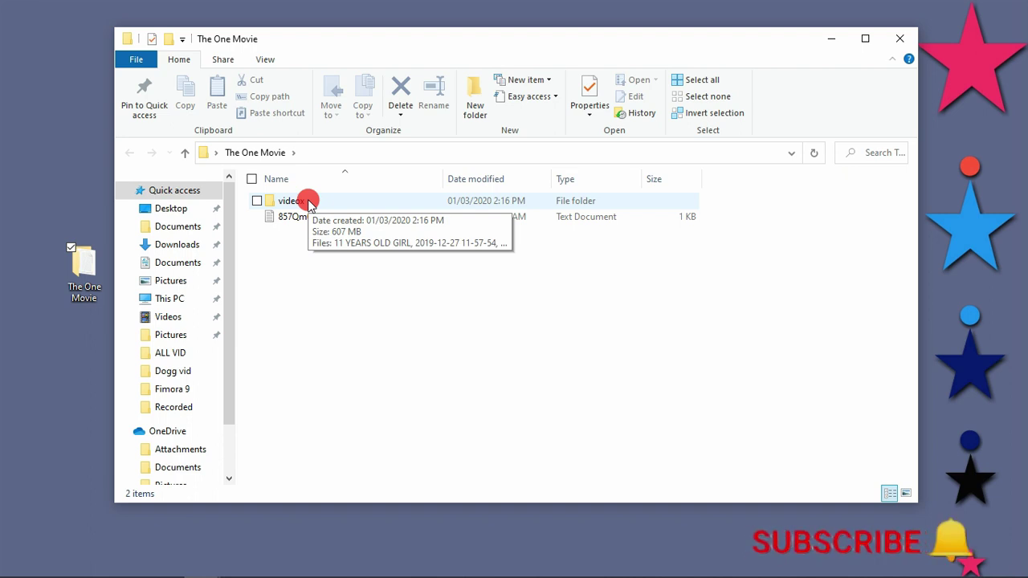
click(310, 204)
double_click(310, 203)
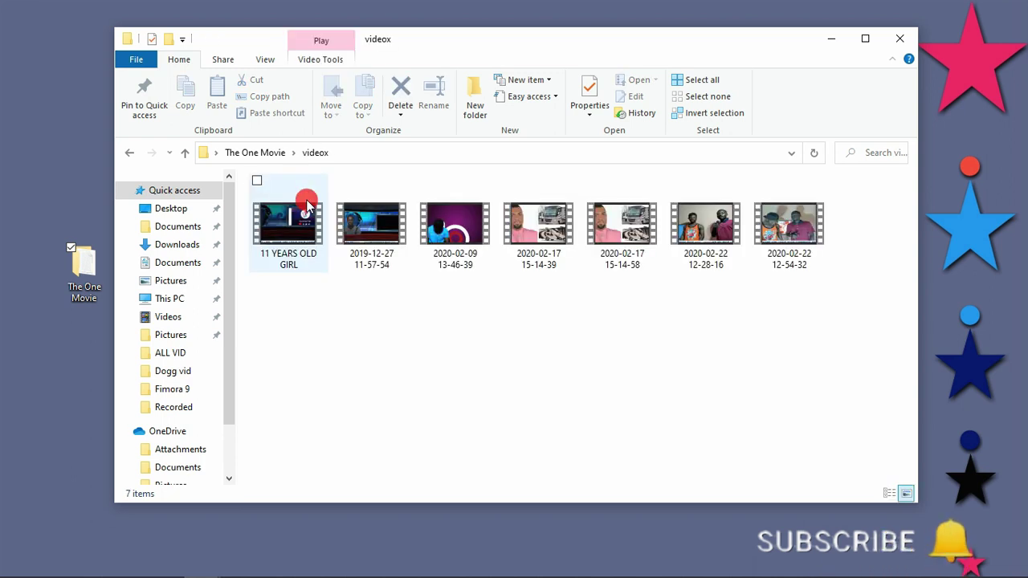
click(130, 154)
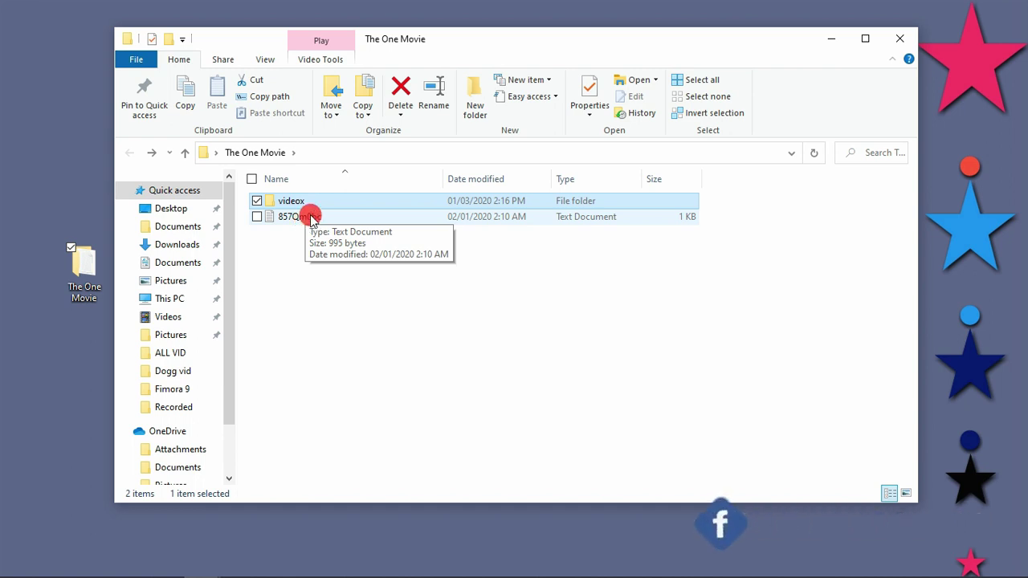
Step: Open 857Qm0bc in a maximized Notepad and scroll through the Folder Locker script
click(310, 218)
double_click(310, 216)
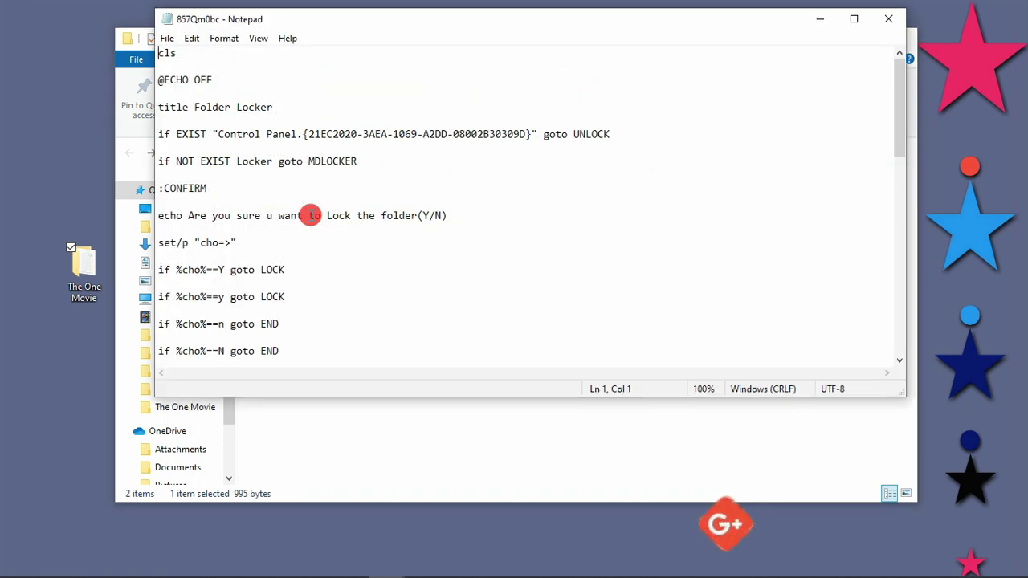
click(854, 18)
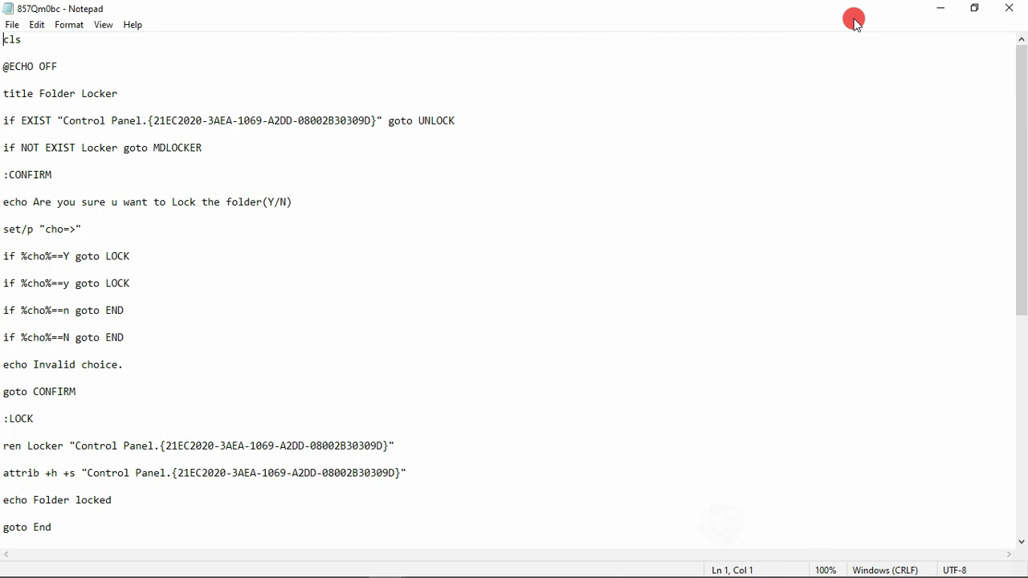
drag(1022, 88, 1022, 213)
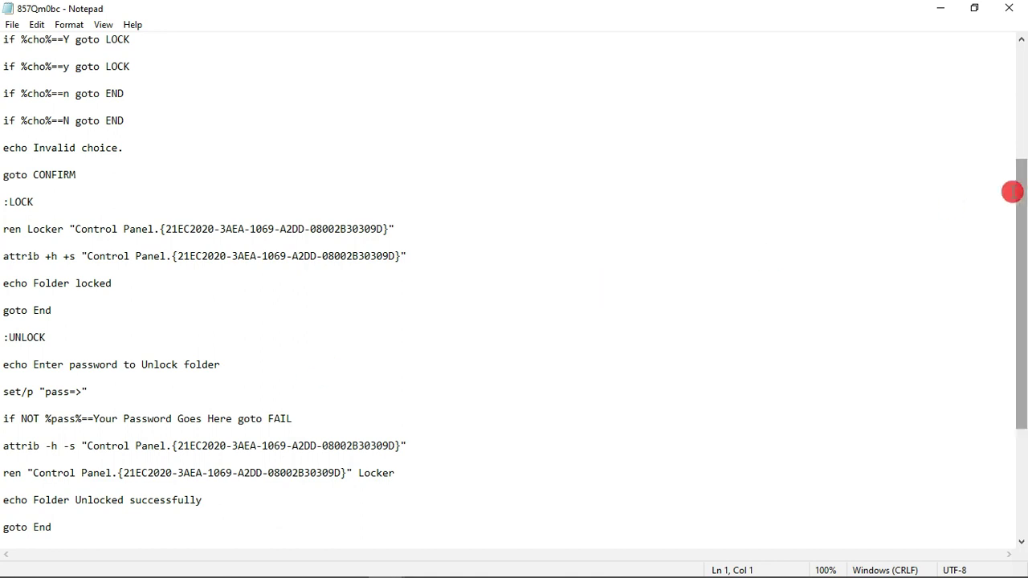
drag(1020, 196, 1022, 224)
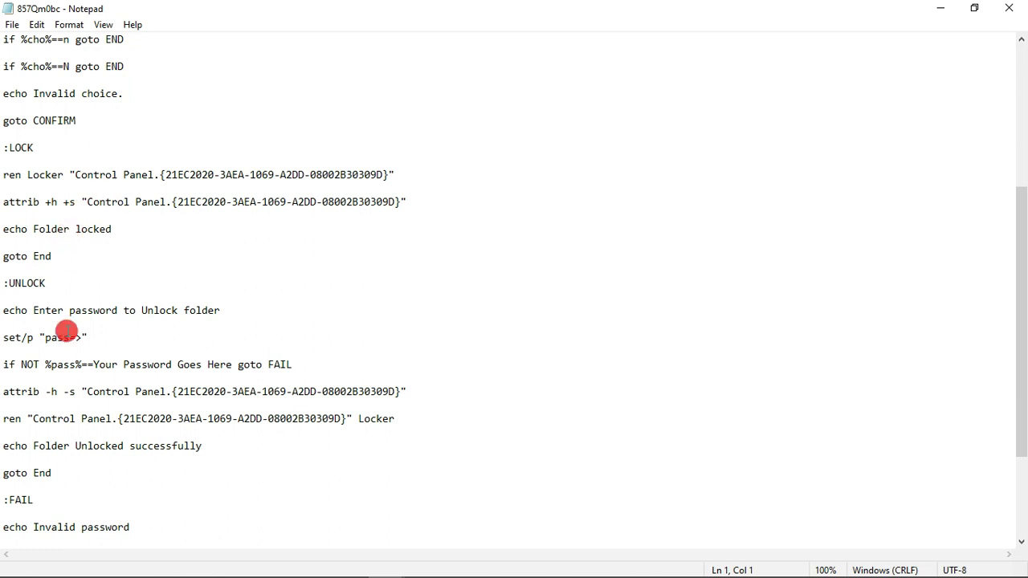
Step: Replace 'Your Password Goes Here' on the unlock line with the chosen password
click(93, 364)
mouse_move(94, 364)
mouse_down()
mouse_move(200, 369)
mouse_move(214, 355)
mouse_move(94, 363)
mouse_up()
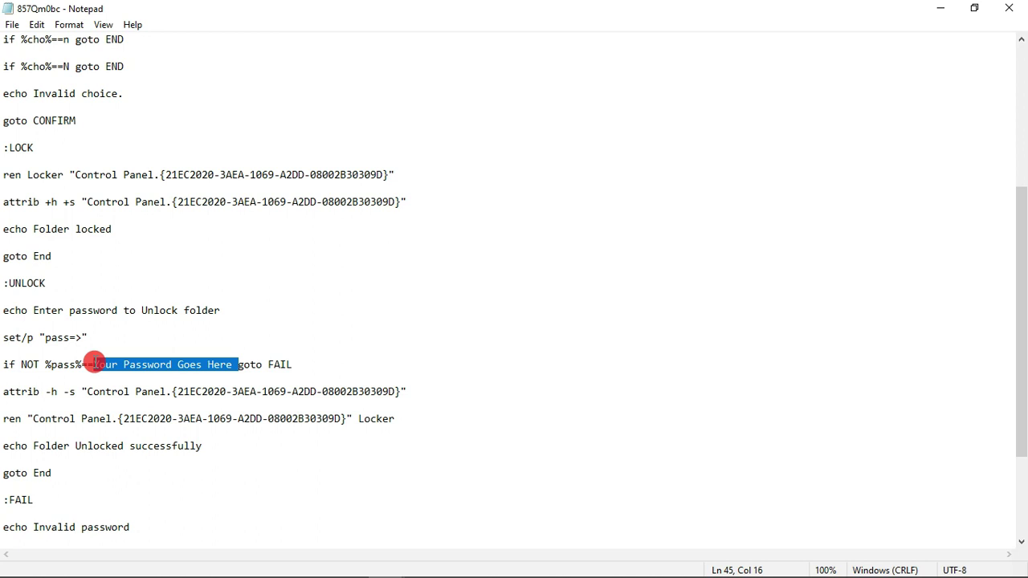
click(233, 377)
drag(233, 365, 93, 360)
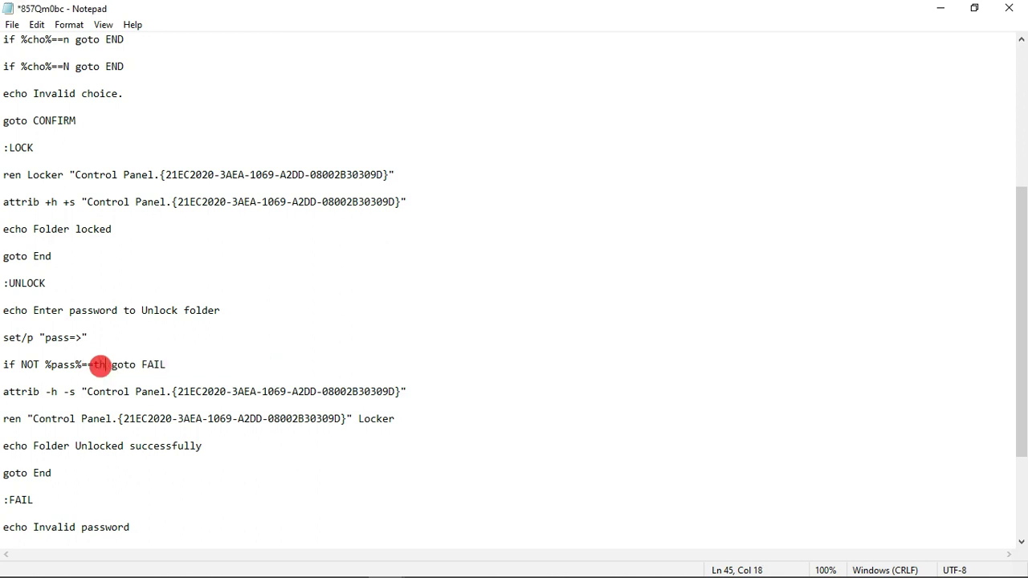
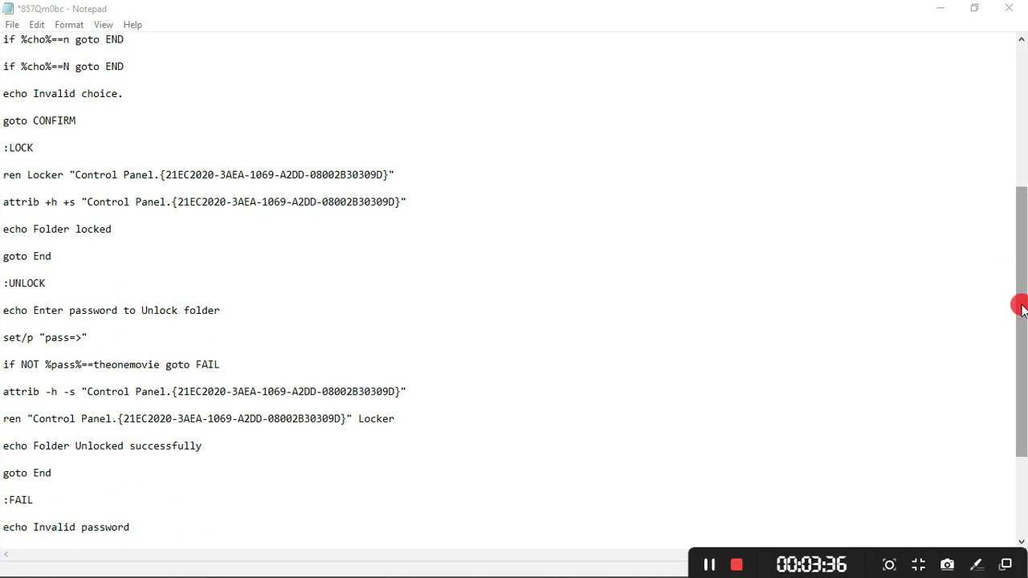
Step: Scroll through the rest of the script, highlighting LOCKER in the :MDLOCKER label
drag(1021, 303, 1019, 381)
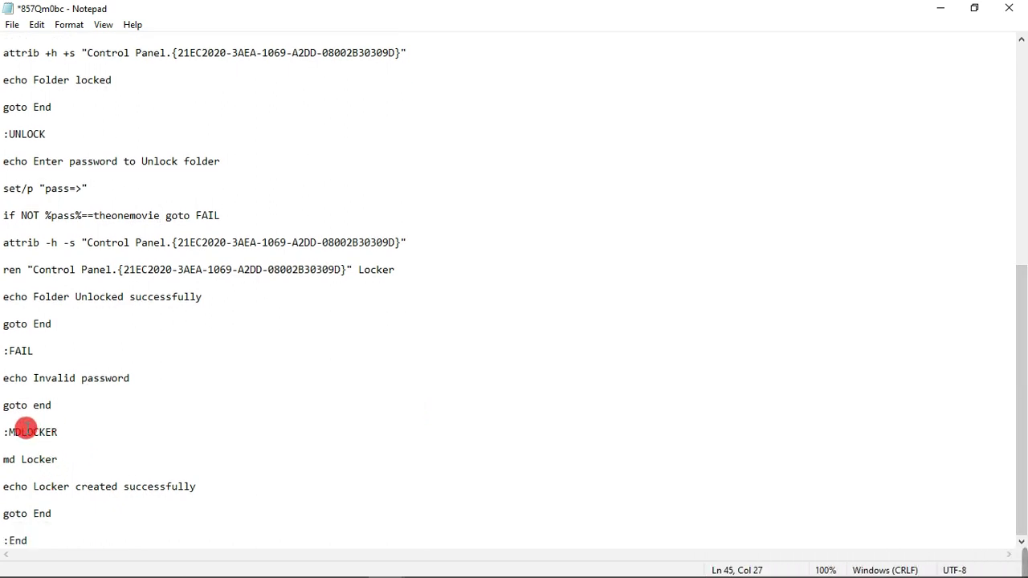
drag(58, 432, 23, 435)
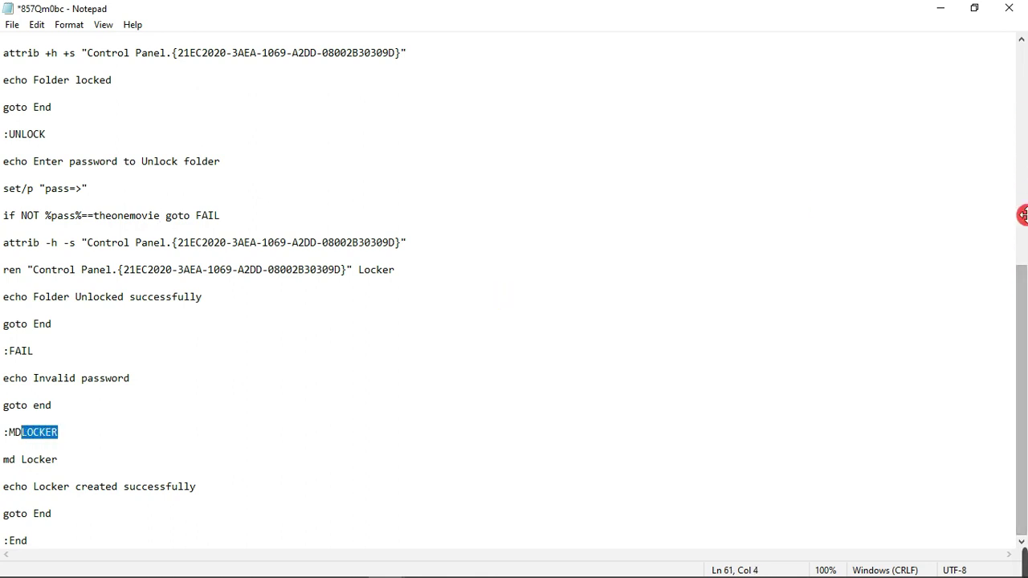
drag(1022, 279, 1024, 71)
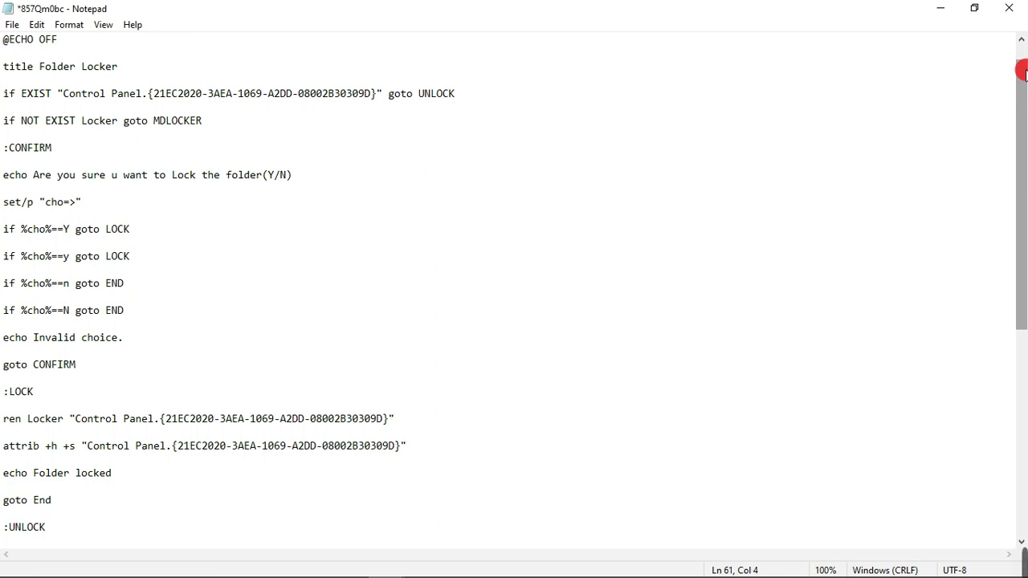
Step: Save the script as 857Qm0bc.bat with Save as type set to All Files
click(10, 26)
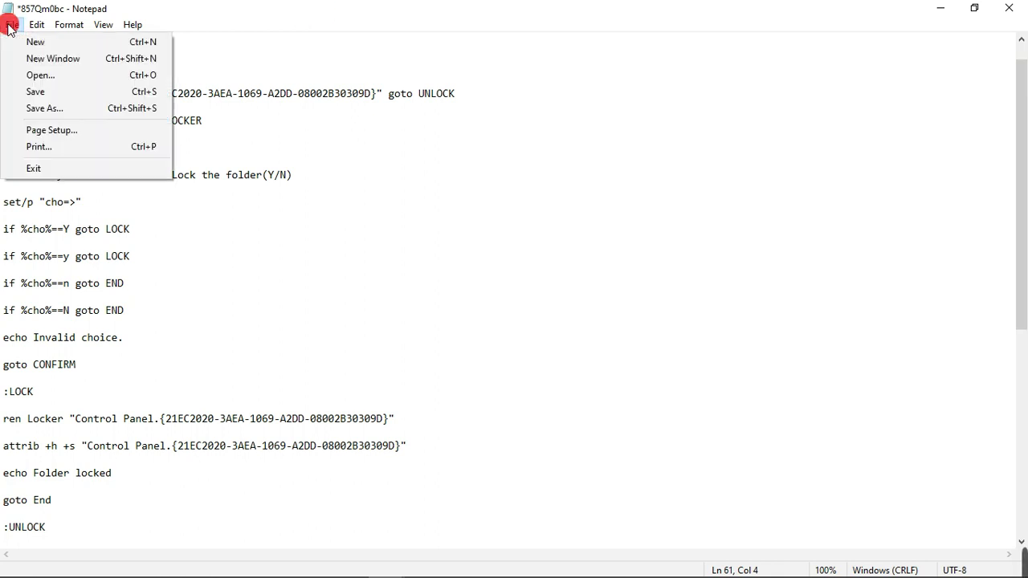
click(60, 111)
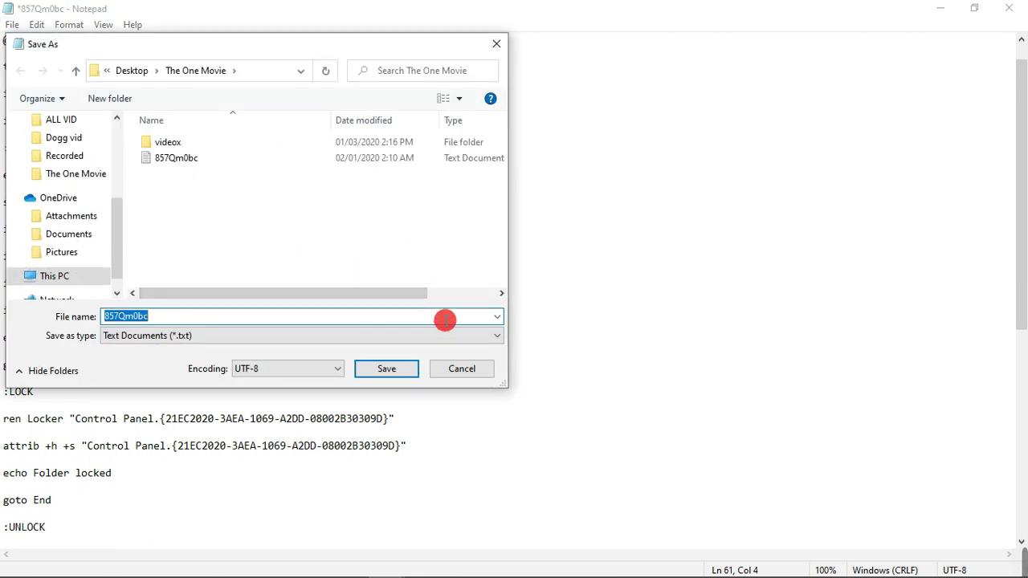
click(487, 335)
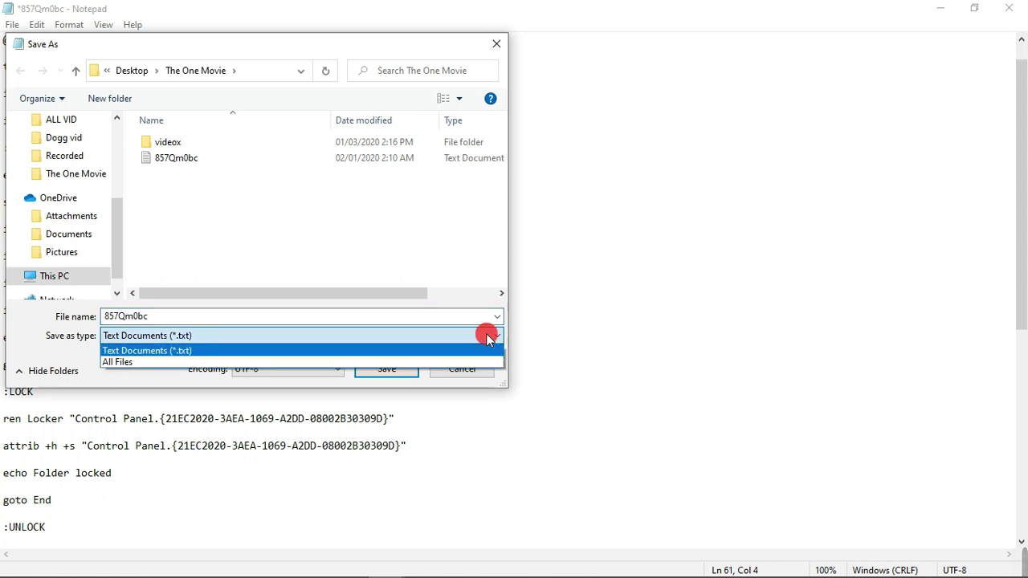
click(115, 362)
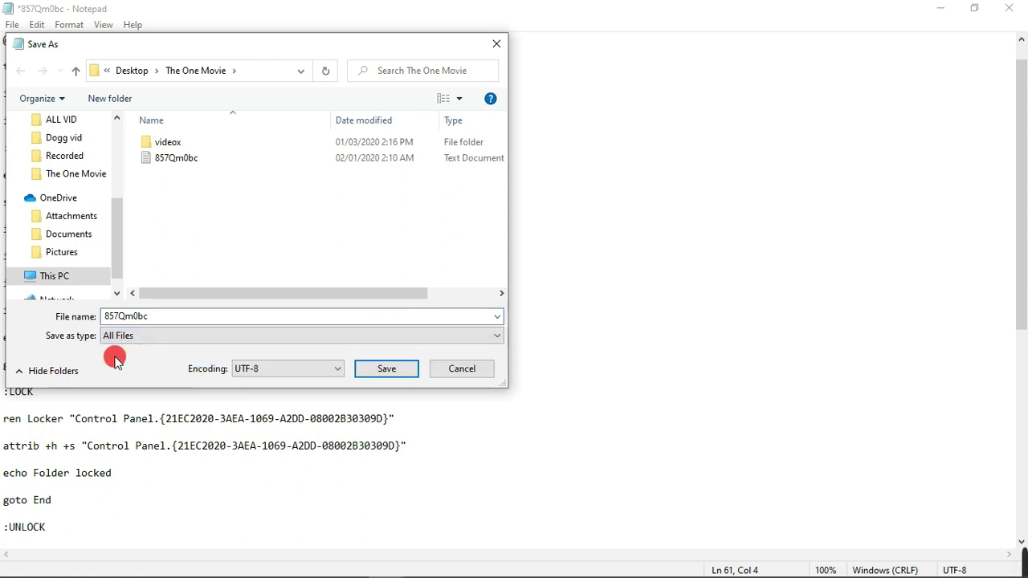
double_click(154, 315)
click(159, 315)
click(160, 315)
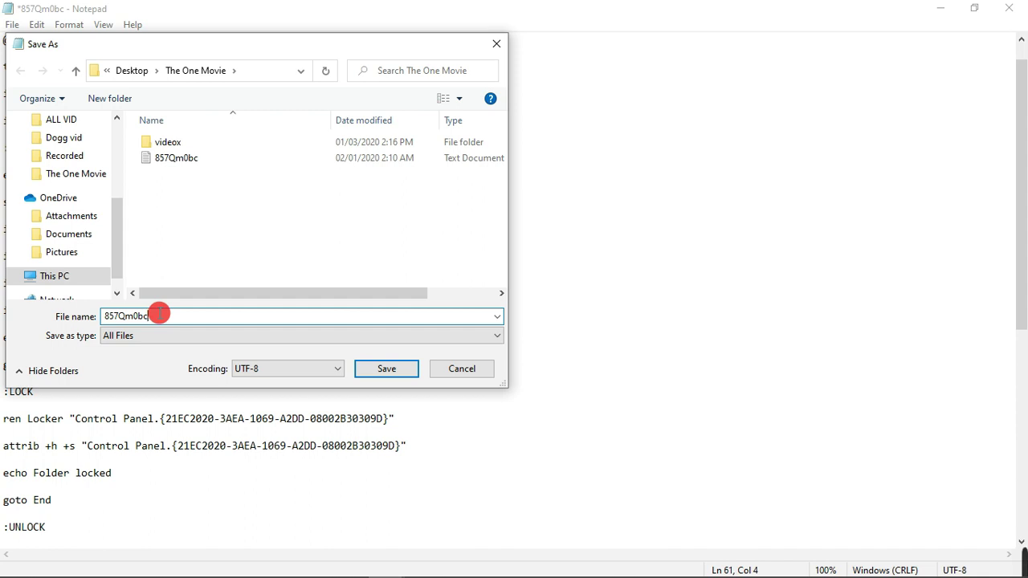
text(.bat)
click(389, 372)
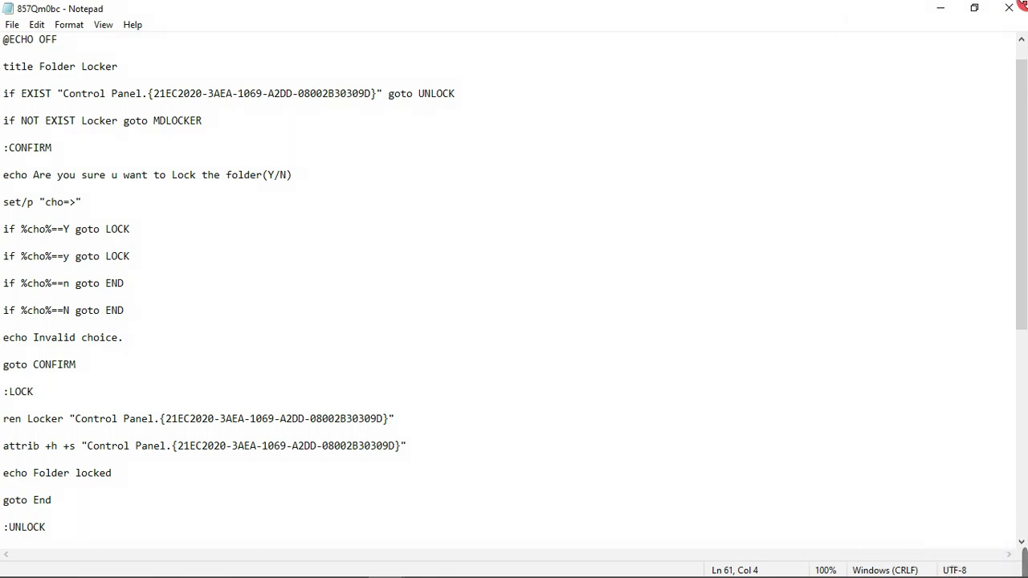
Step: Minimize Notepad to view The One Movie, now listing the 857Qm0bc batch file
click(941, 12)
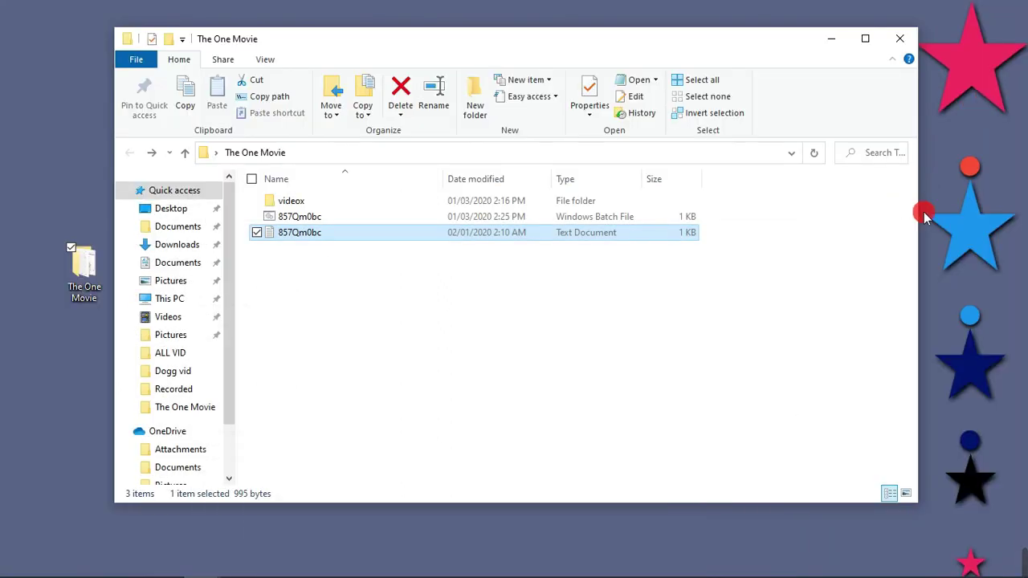
mouse_move(1022, 525)
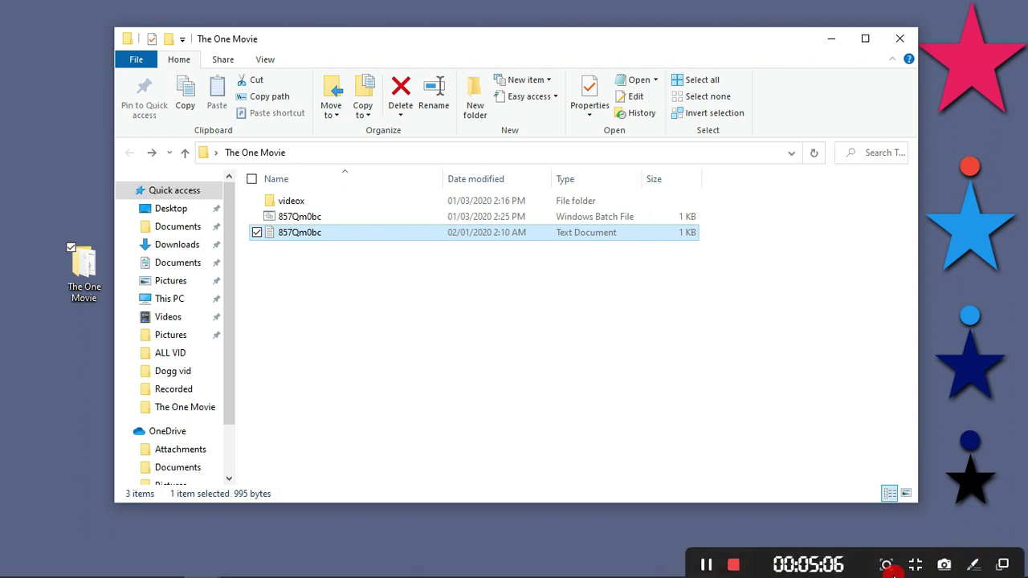
click(709, 566)
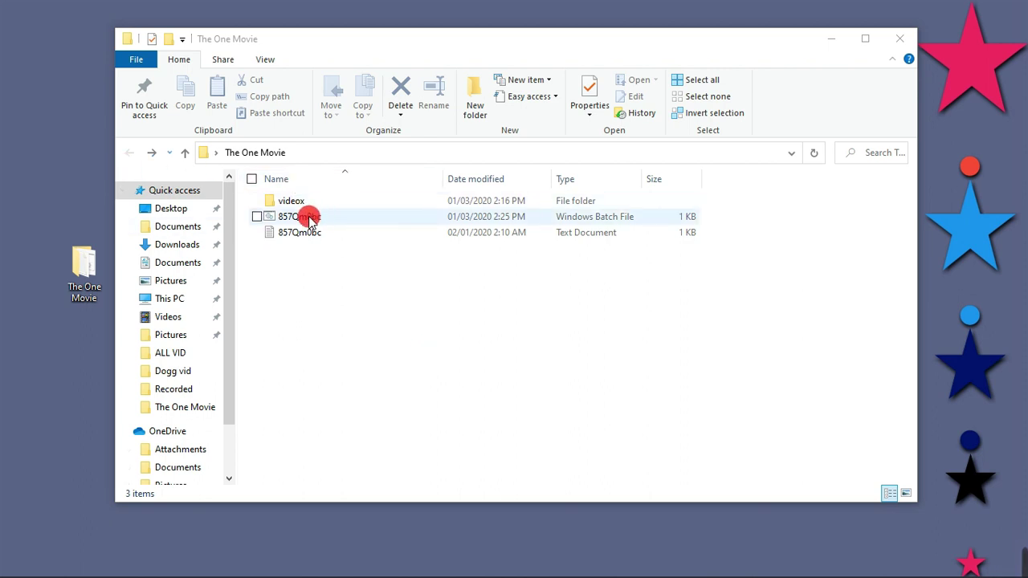
drag(314, 217, 335, 222)
click(294, 265)
Step: Run 857Qm0bc.bat to create an empty Locker folder, check it, then open videox
click(321, 217)
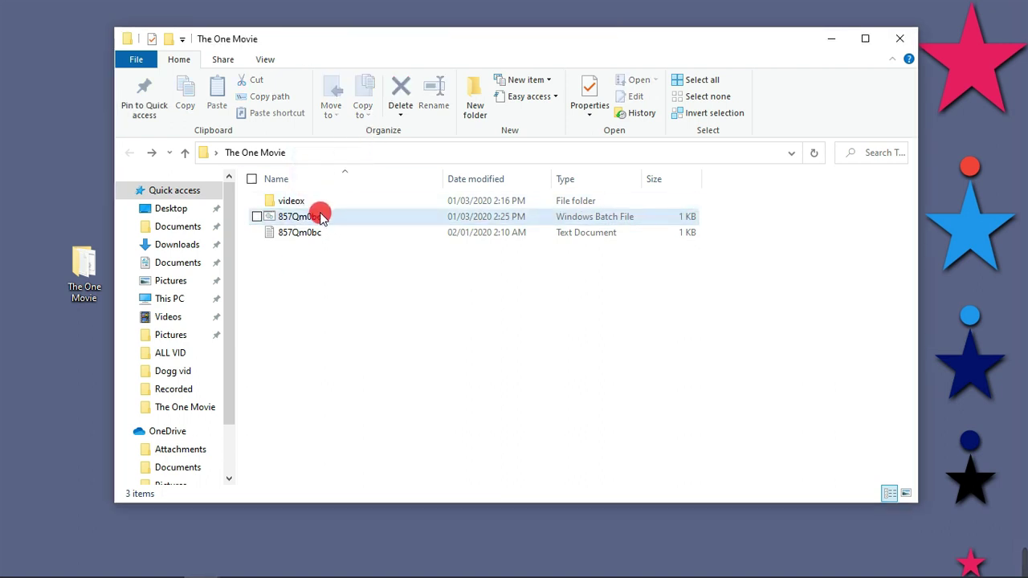
double_click(321, 217)
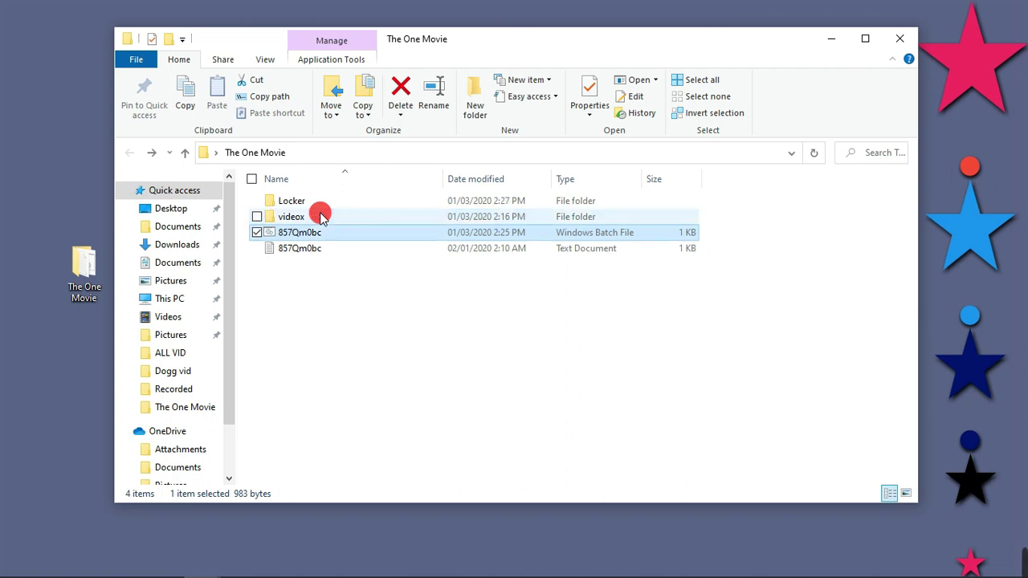
drag(321, 217, 297, 220)
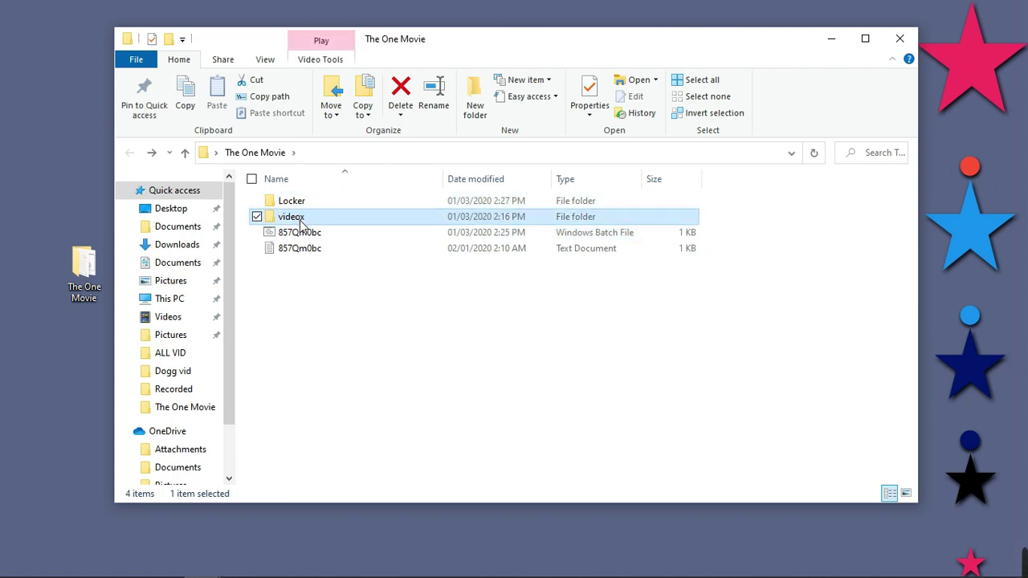
click(298, 218)
click(257, 219)
click(298, 202)
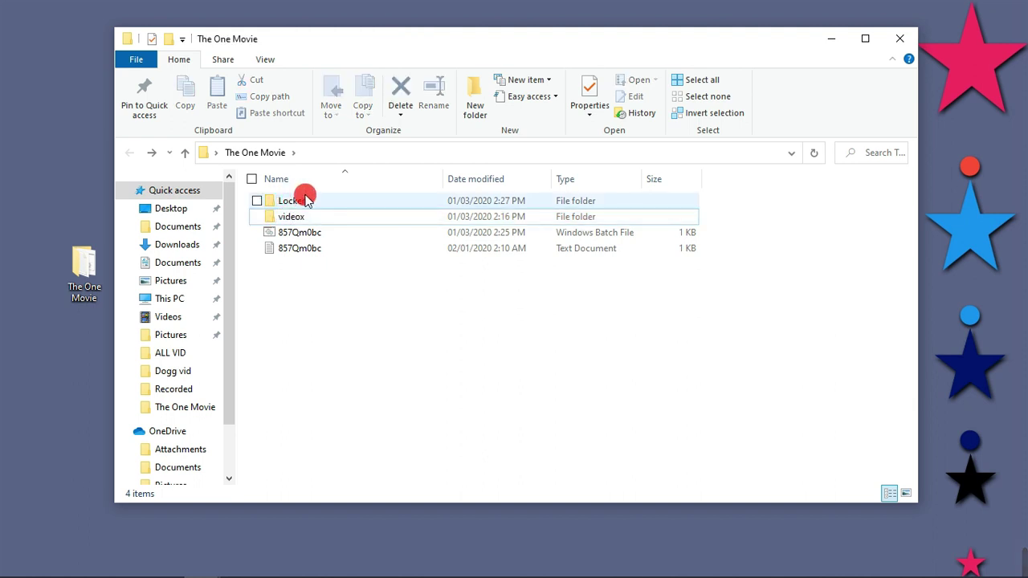
double_click(315, 205)
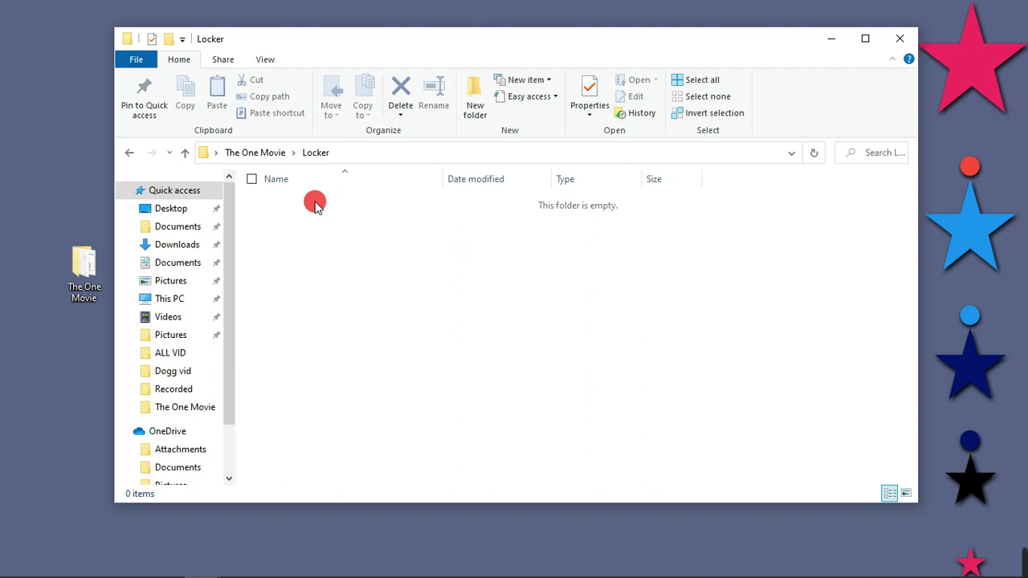
click(137, 156)
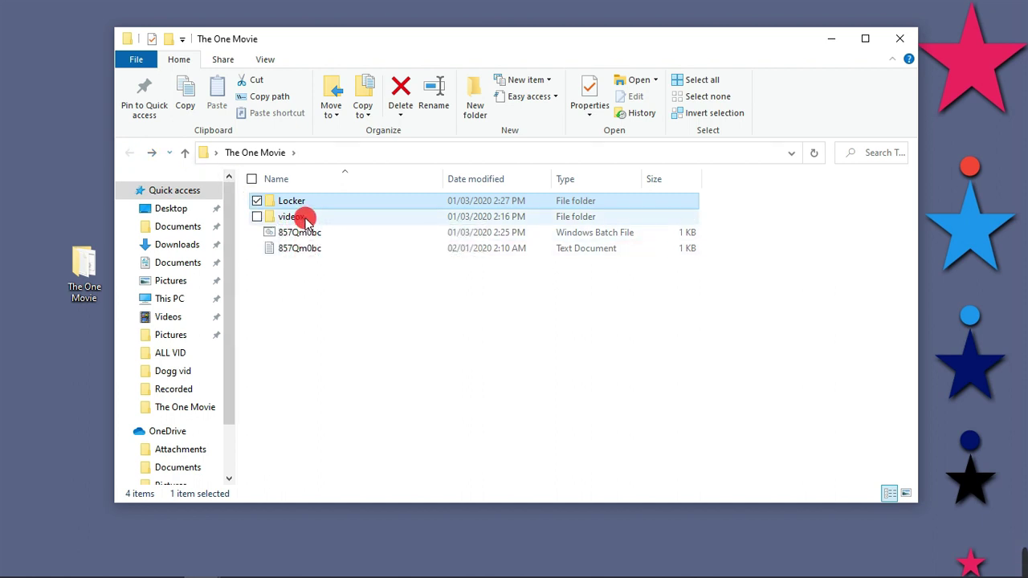
double_click(305, 222)
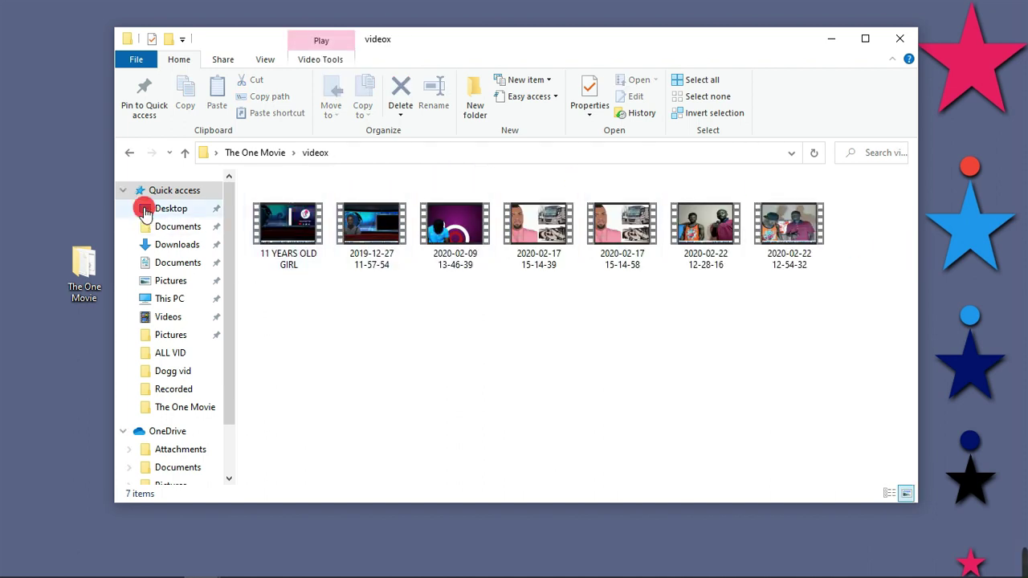
Step: Drag the videox folder onto Locker and open Locker to confirm it's inside
click(129, 153)
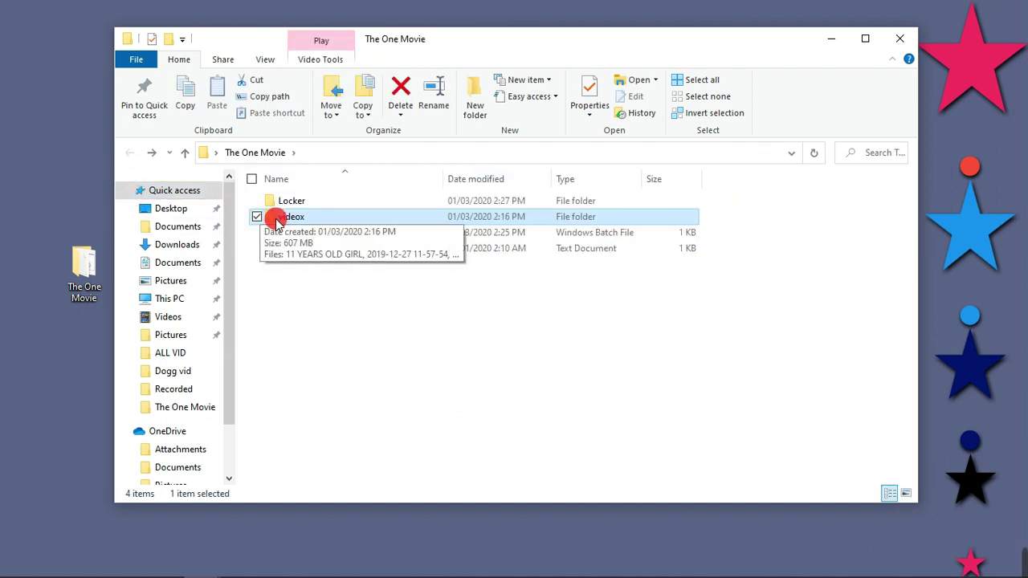
click(277, 222)
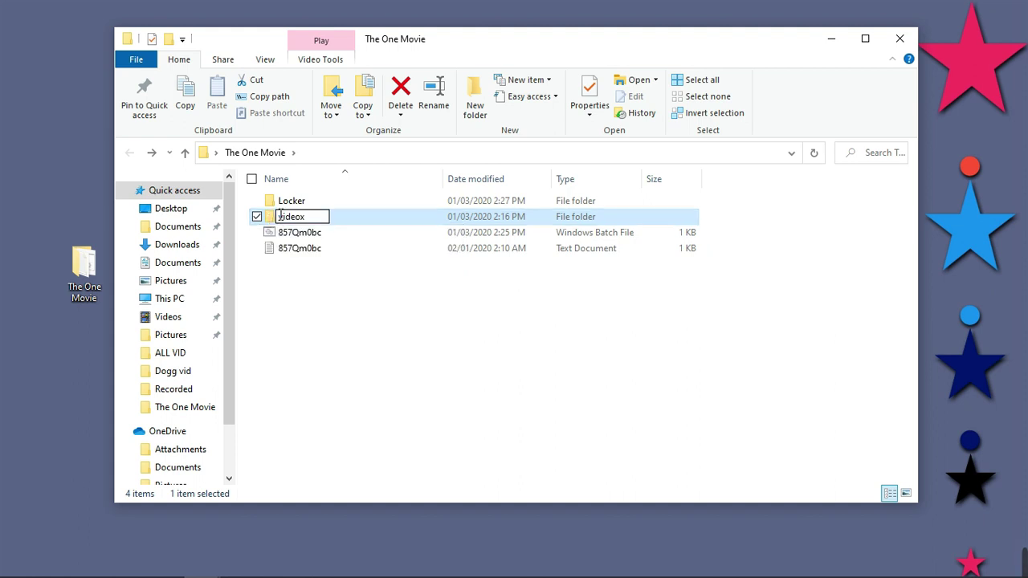
click(225, 281)
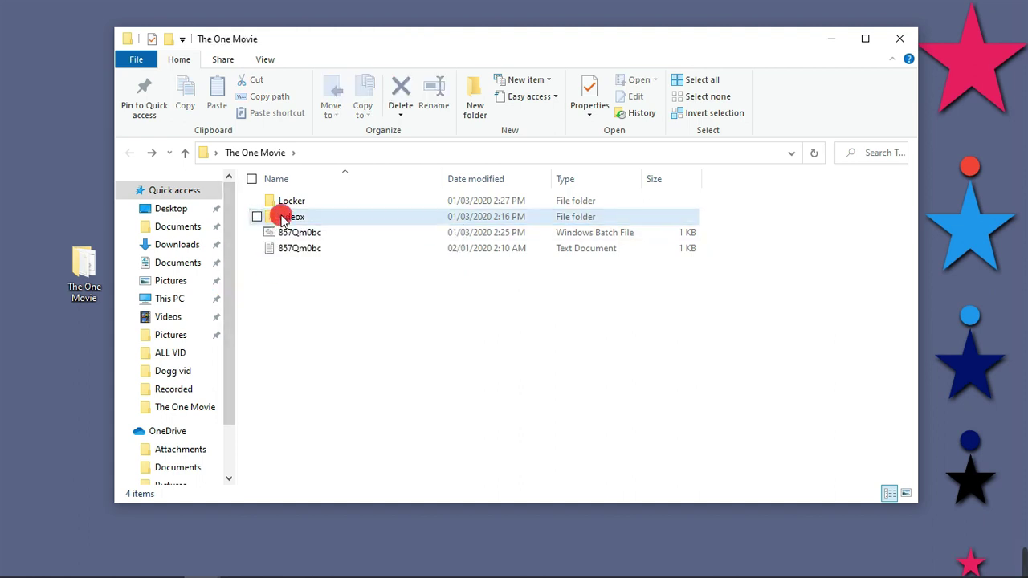
drag(282, 218, 282, 201)
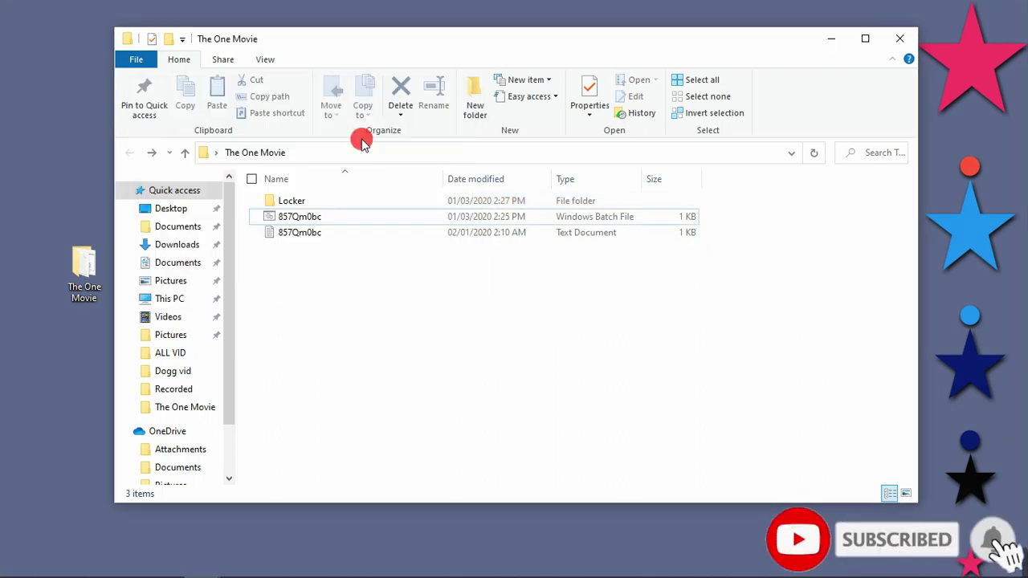
click(315, 202)
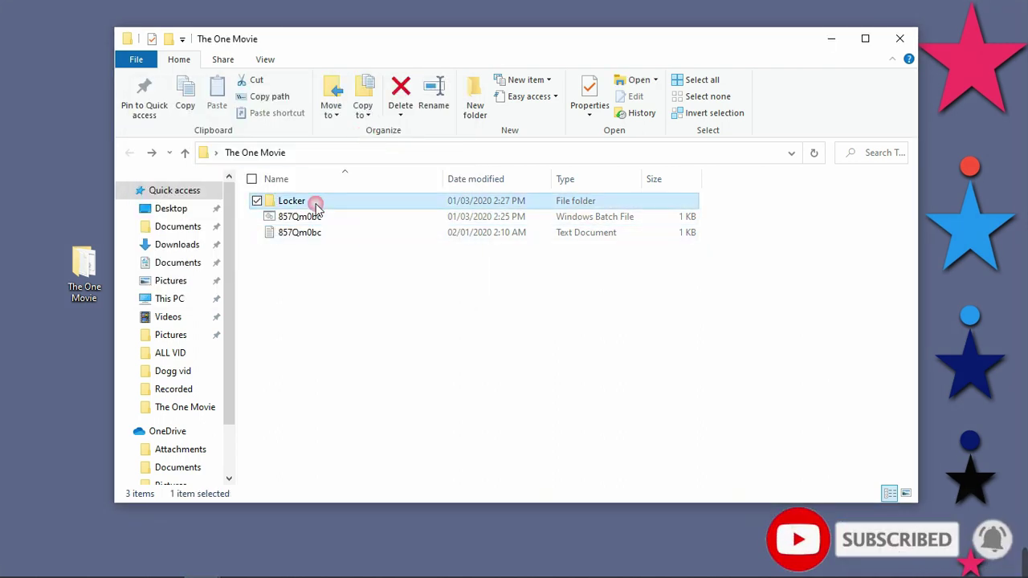
double_click(316, 205)
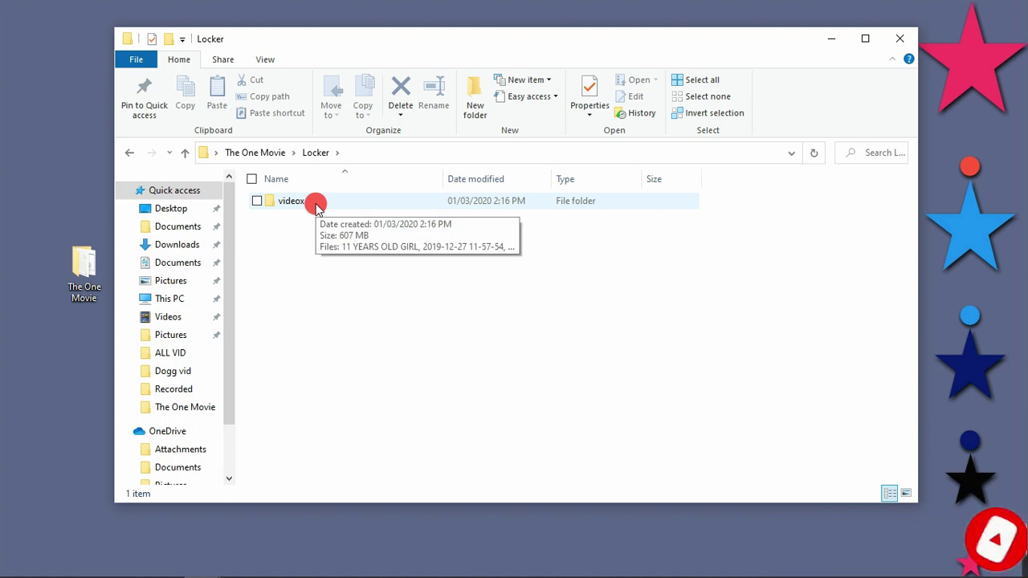
click(127, 153)
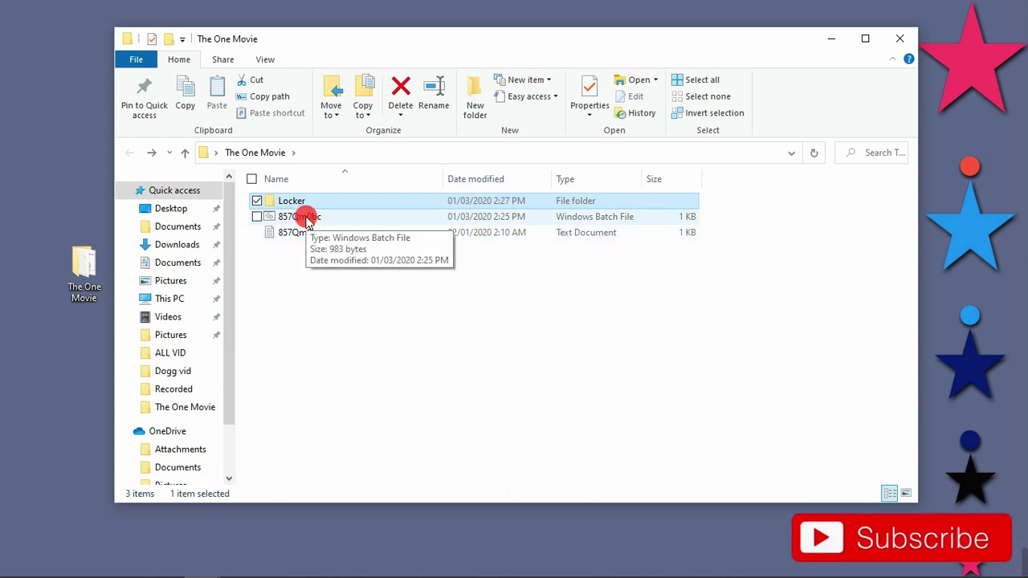
Step: Run 857Qm0bc.bat and confirm the lock prompt so Locker is hidden
click(308, 219)
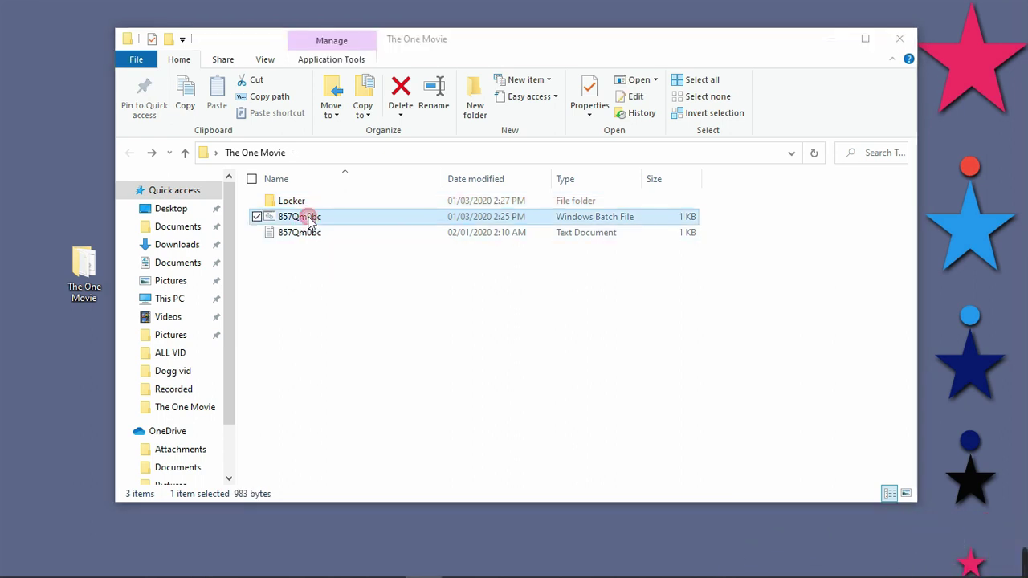
double_click(300, 218)
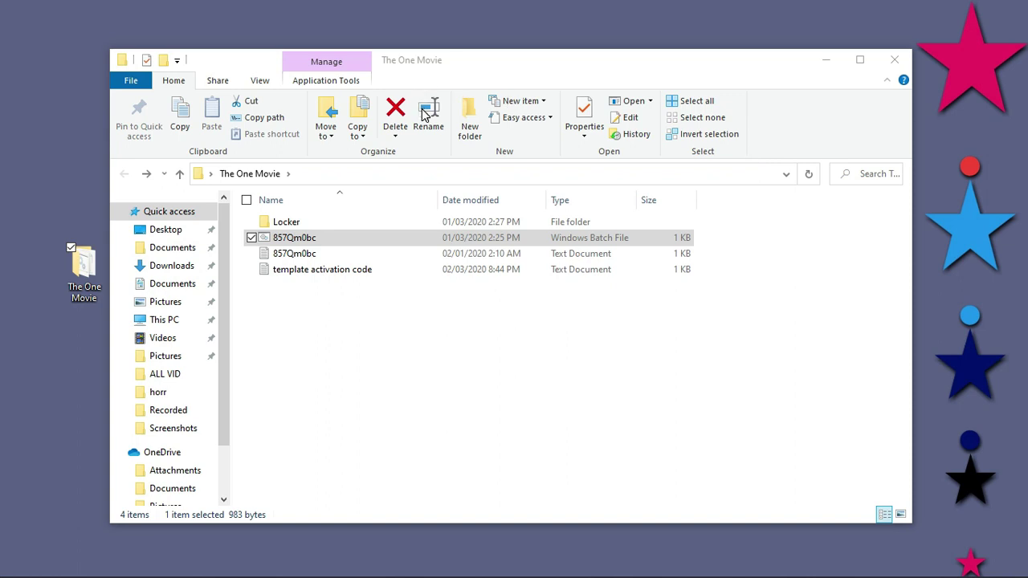
drag(119, 96, 510, 74)
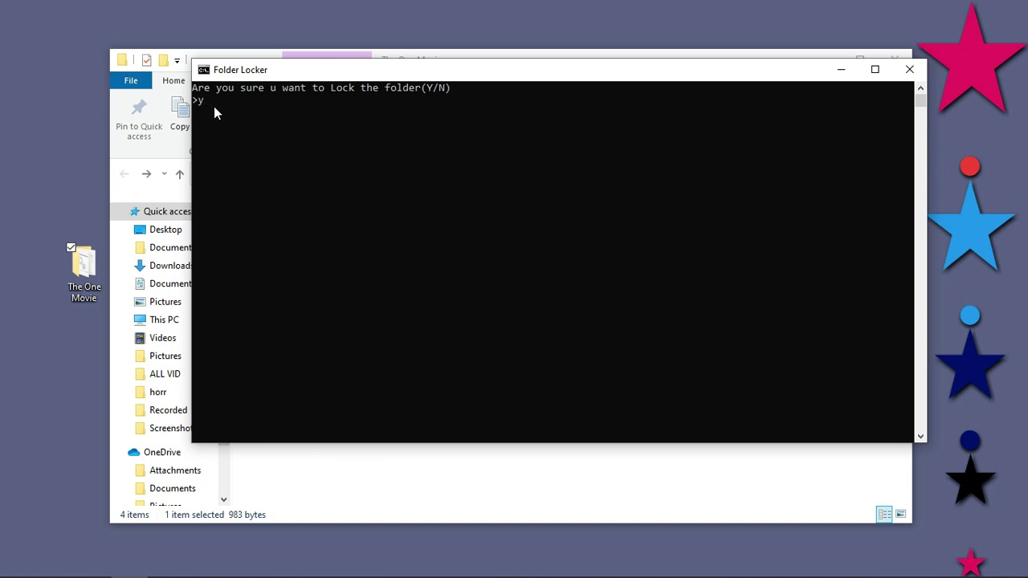
key(Return)
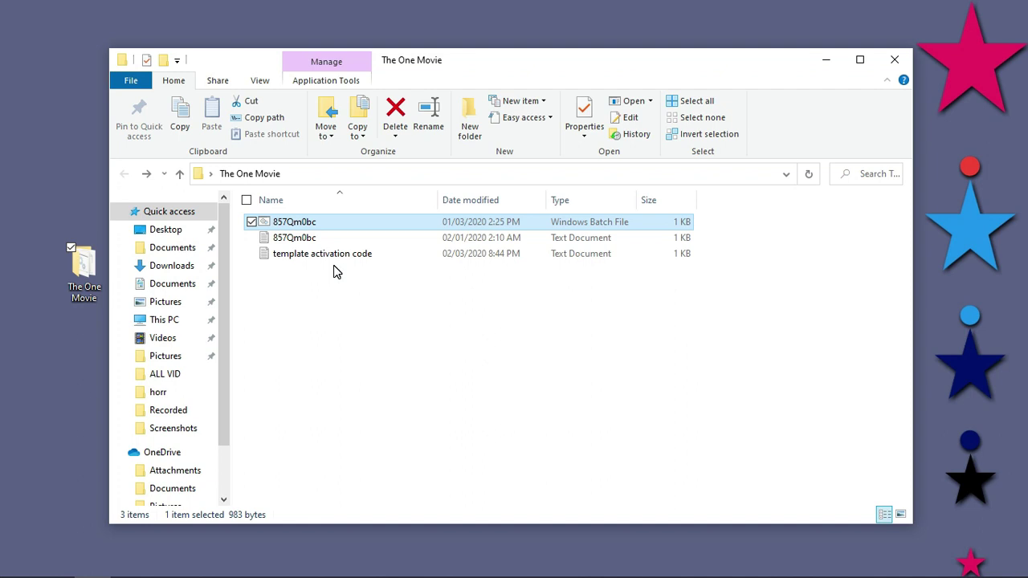
click(289, 238)
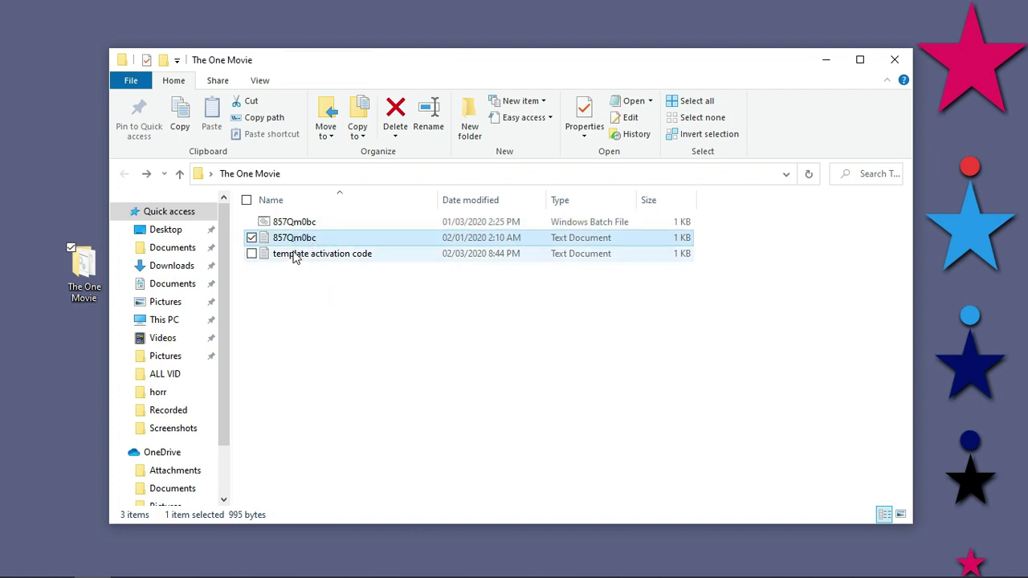
click(303, 225)
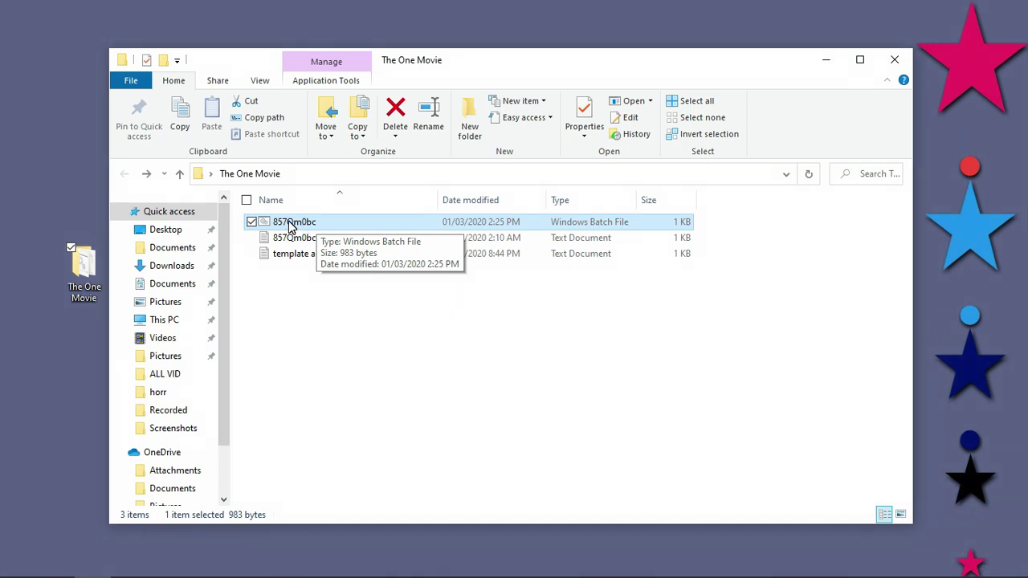
Step: Run the batch file again and enter the correct password to unlock Locker
double_click(289, 227)
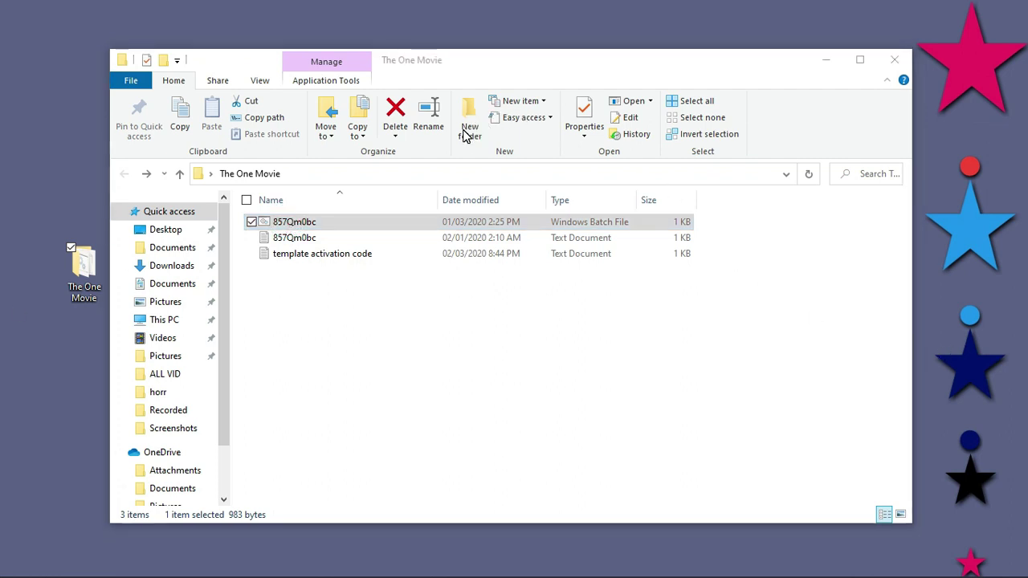
drag(80, 64, 509, 76)
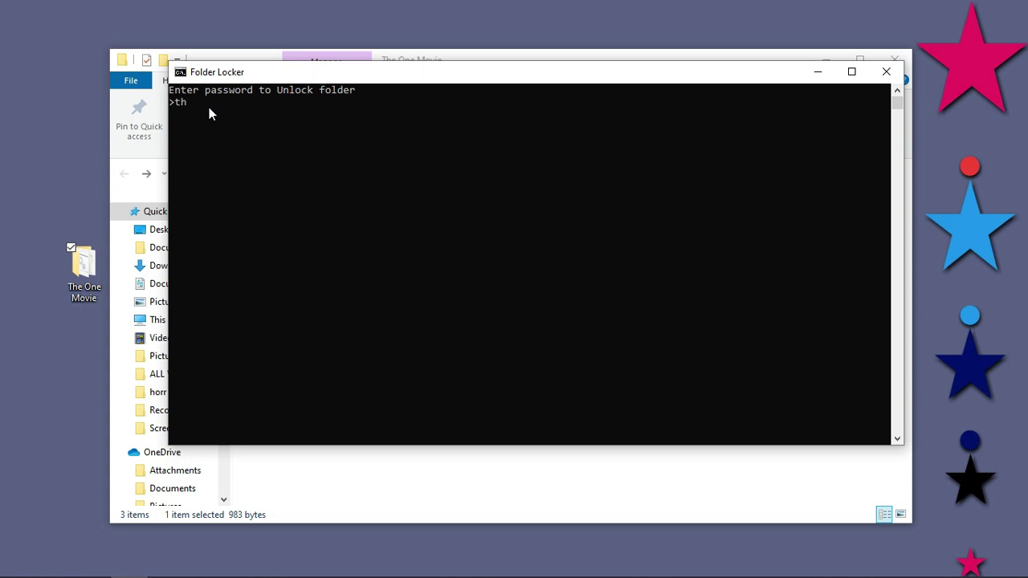
key(Return)
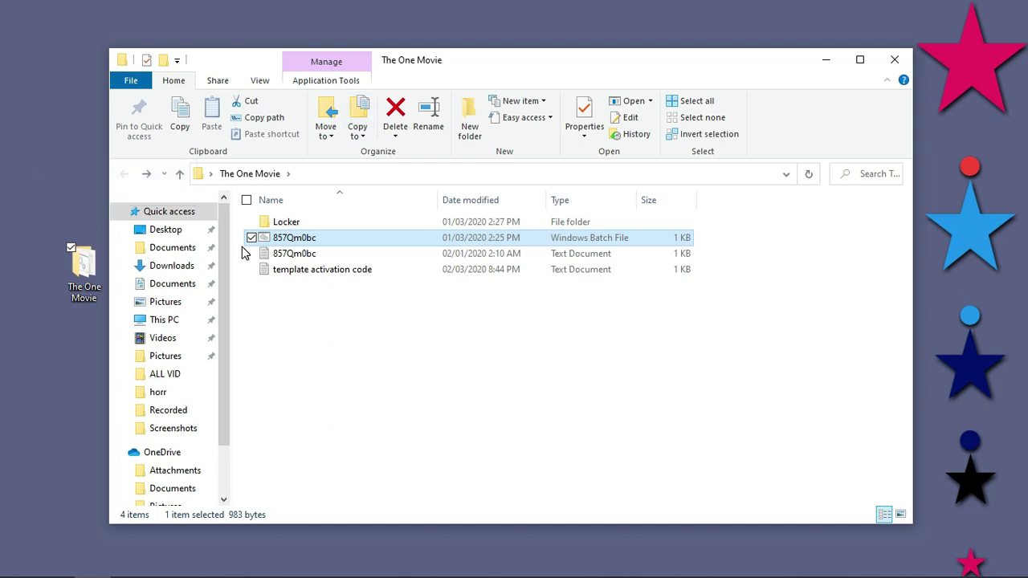
Step: Open the reappeared Locker to confirm videox is inside, then go back
double_click(283, 223)
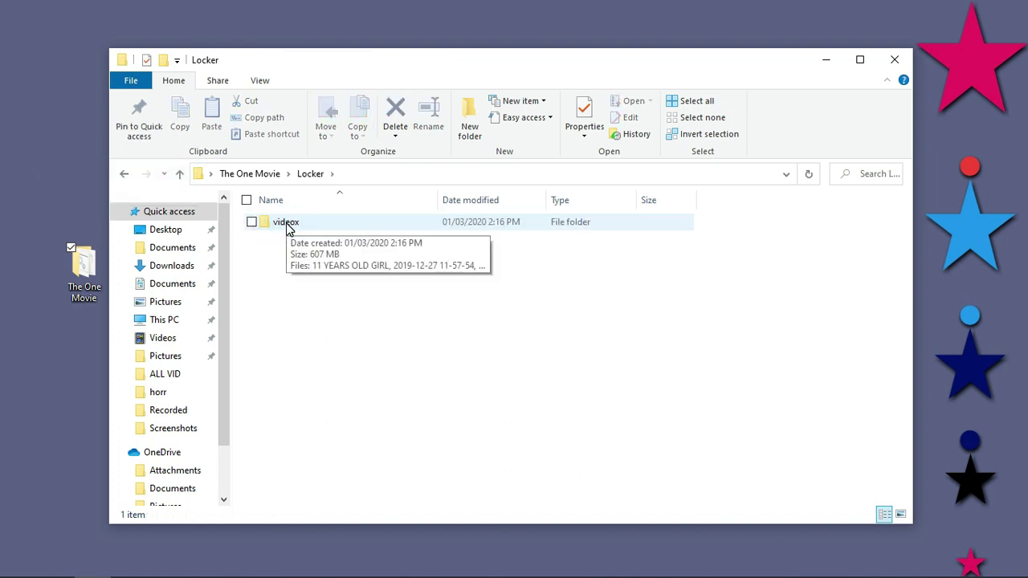
click(286, 224)
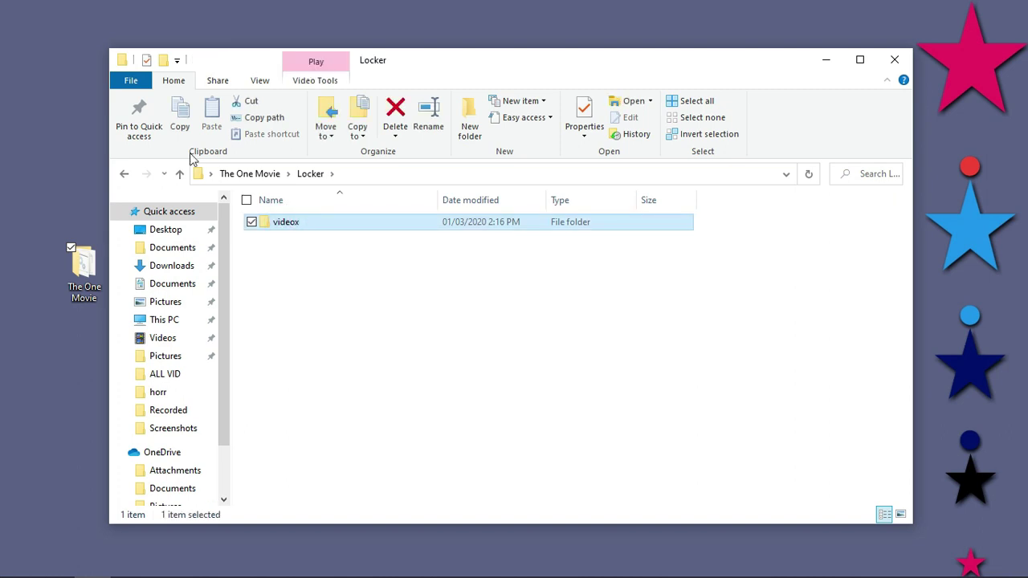
click(124, 174)
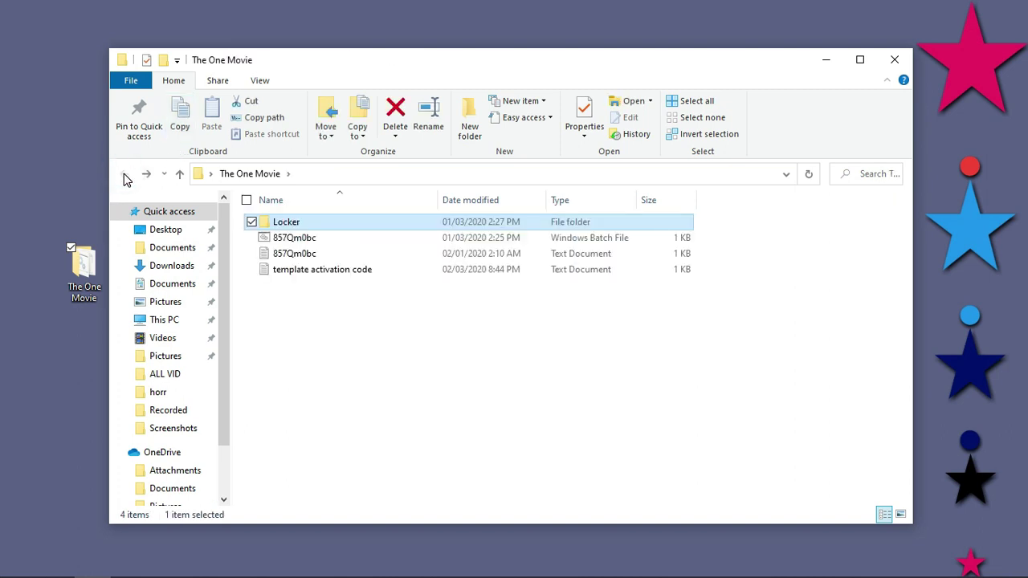
Step: Run 857Qm0bc.bat again and answer y to hide Locker once more
double_click(289, 244)
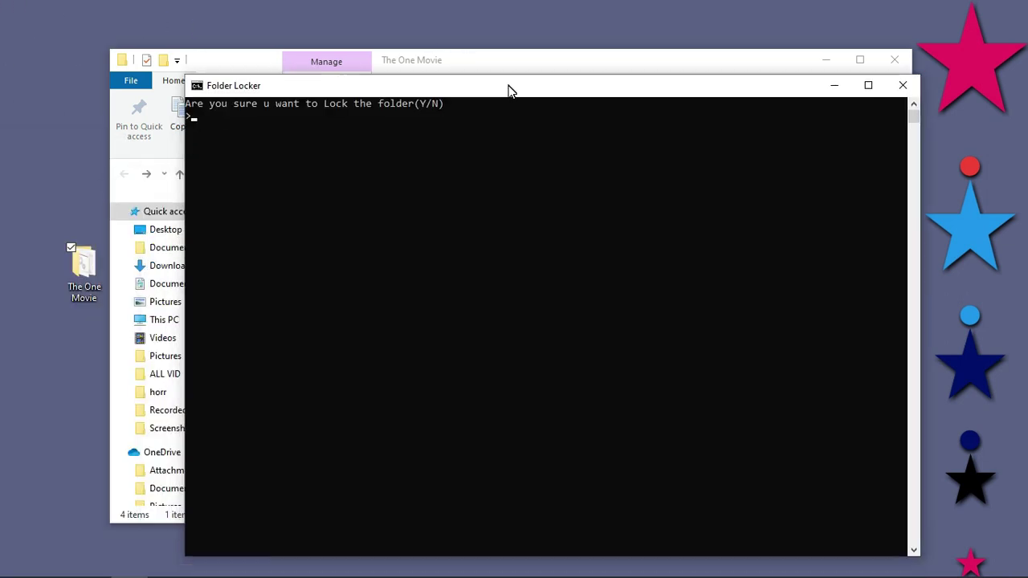
drag(508, 88, 508, 94)
click(212, 135)
text(y)
key(Return)
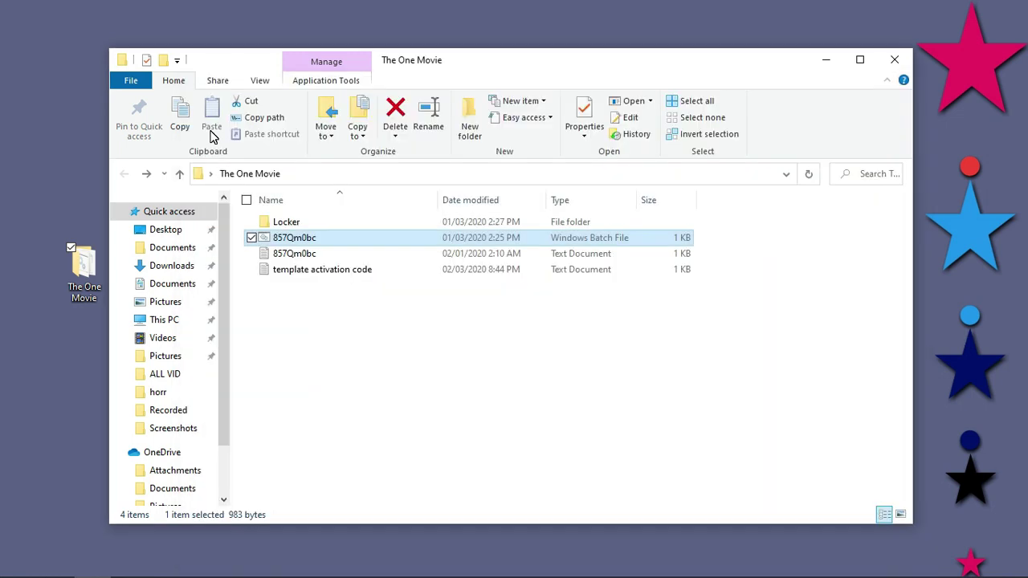
Step: Run the locker batch file and submit a misspelled unlock password so Locker stays hidden
double_click(288, 227)
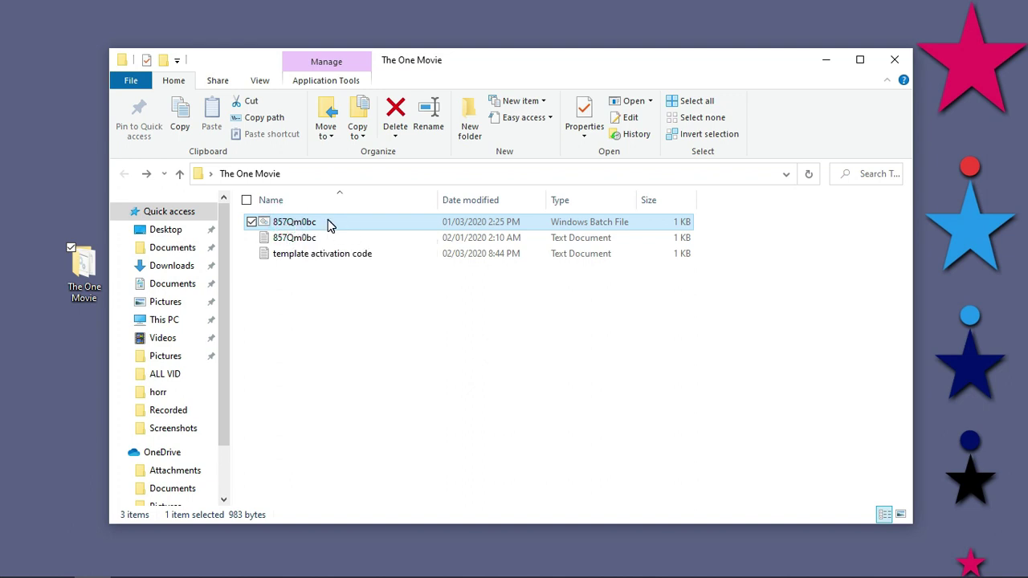
double_click(325, 226)
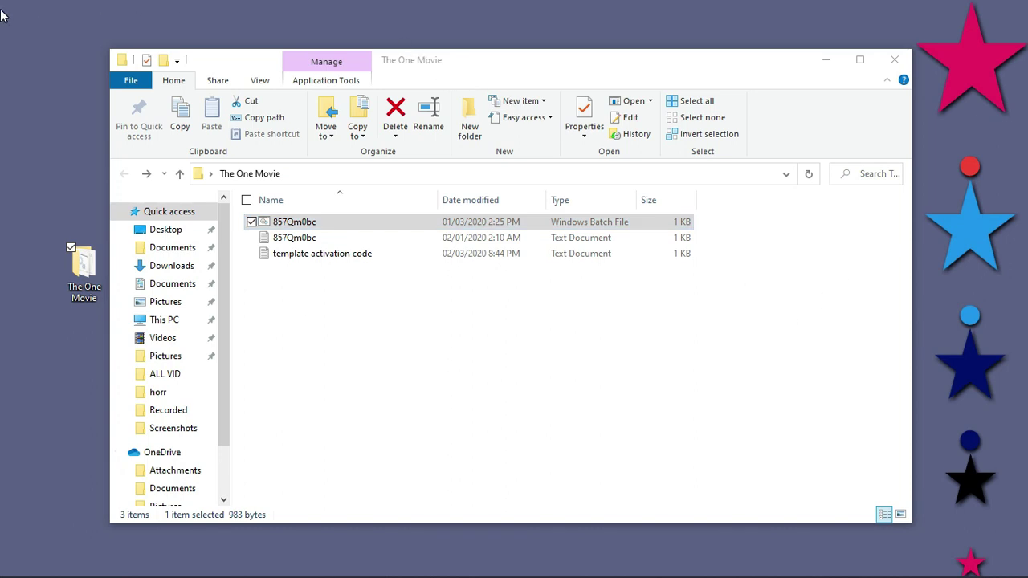
drag(249, 141, 551, 137)
click(207, 166)
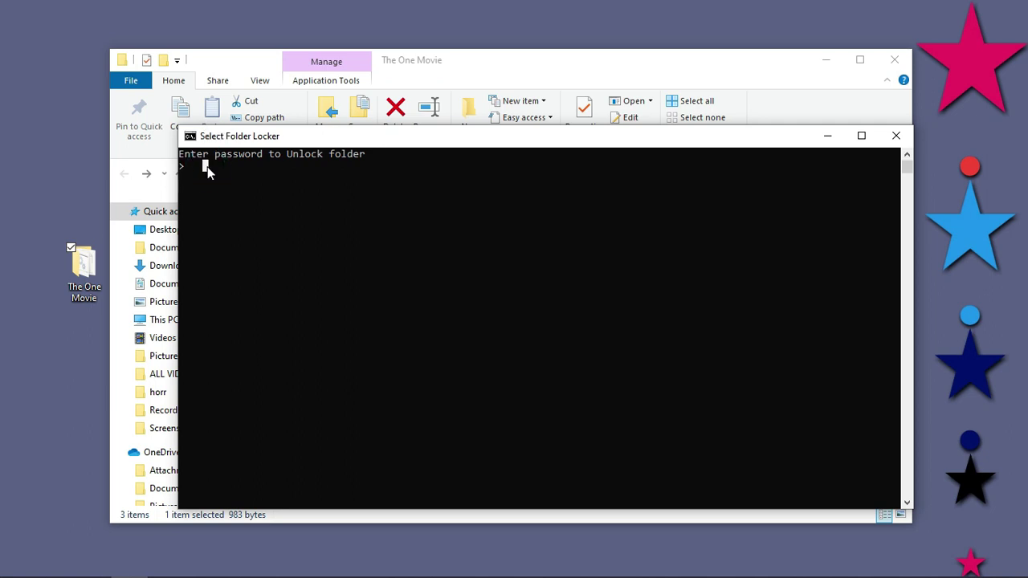
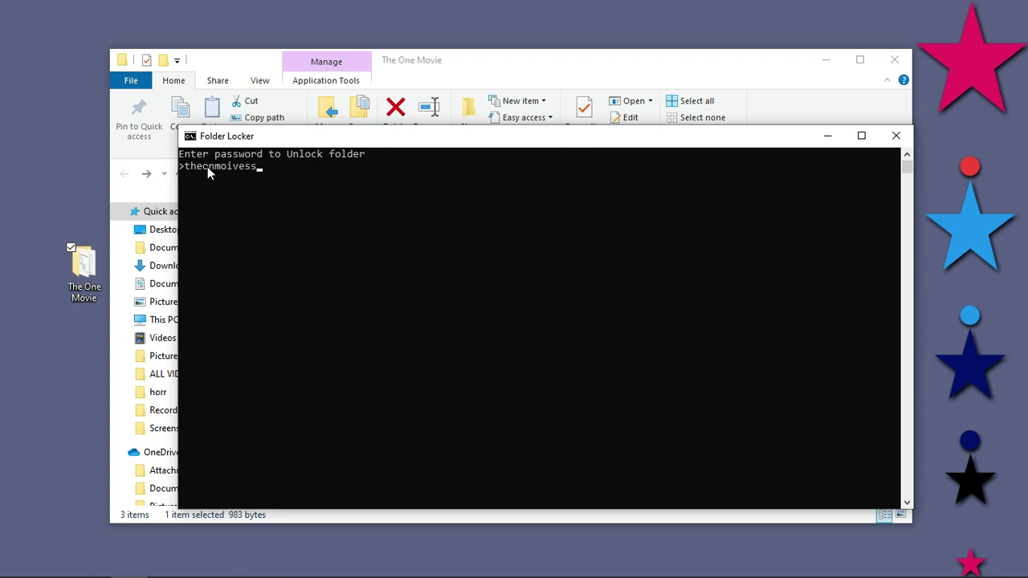
click(208, 166)
key(Return)
key(Return)
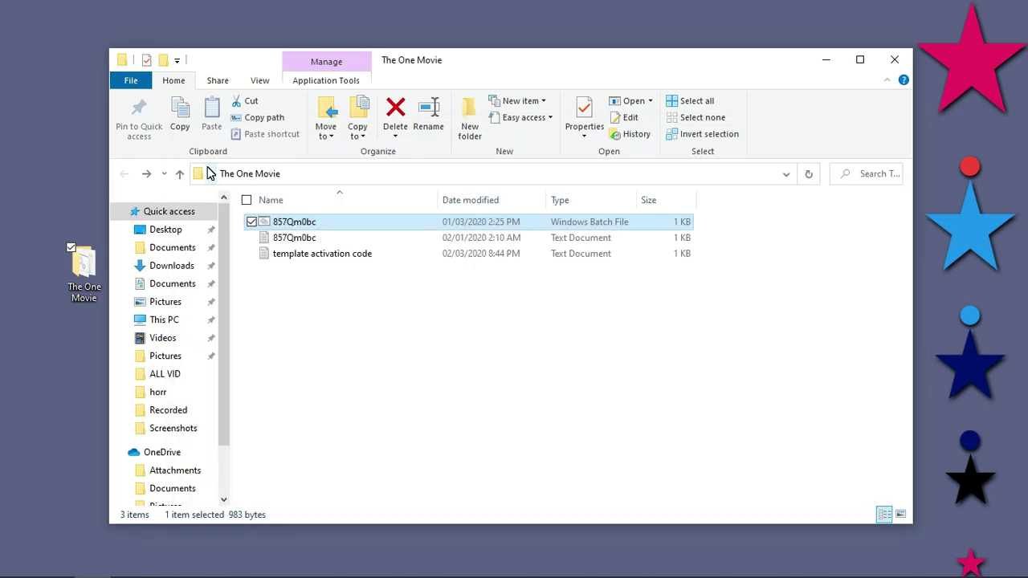
Step: Rerun the locker batch file and enter the correct unlock password, closing the console
double_click(324, 231)
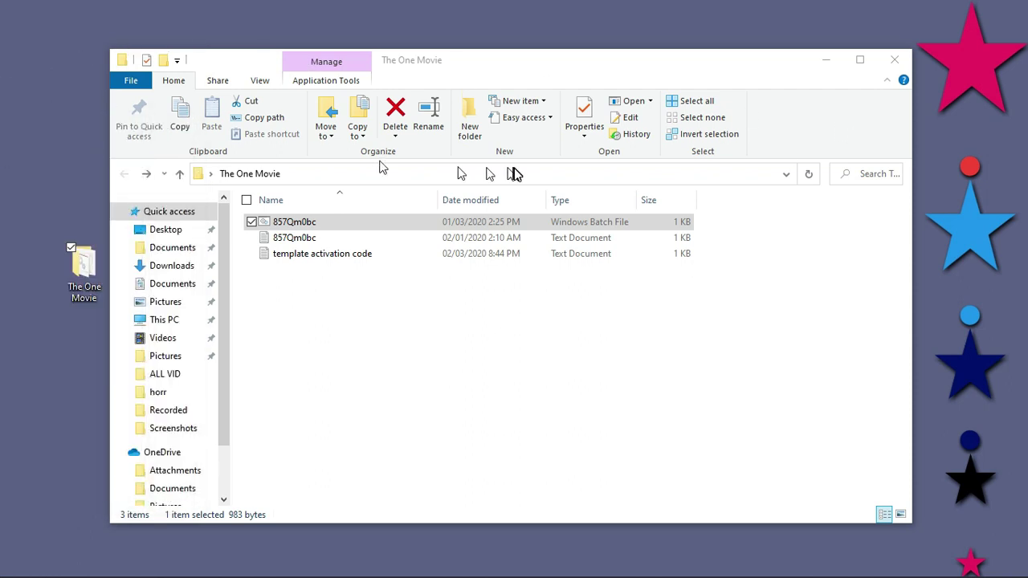
mouse_move(92, 178)
mouse_down()
mouse_move(735, 153)
mouse_move(576, 97)
mouse_move(482, 93)
mouse_up()
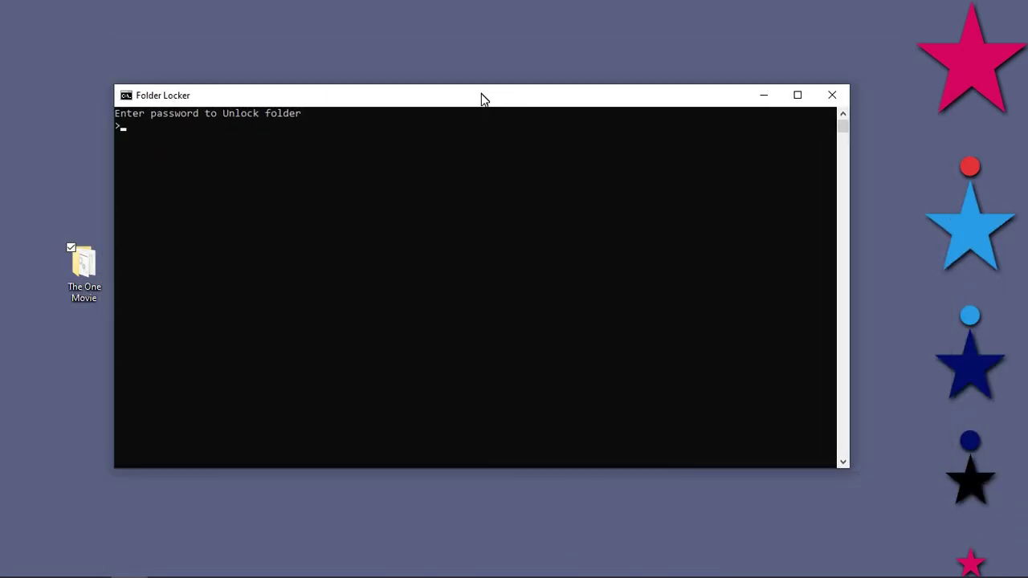
click(197, 117)
click(170, 126)
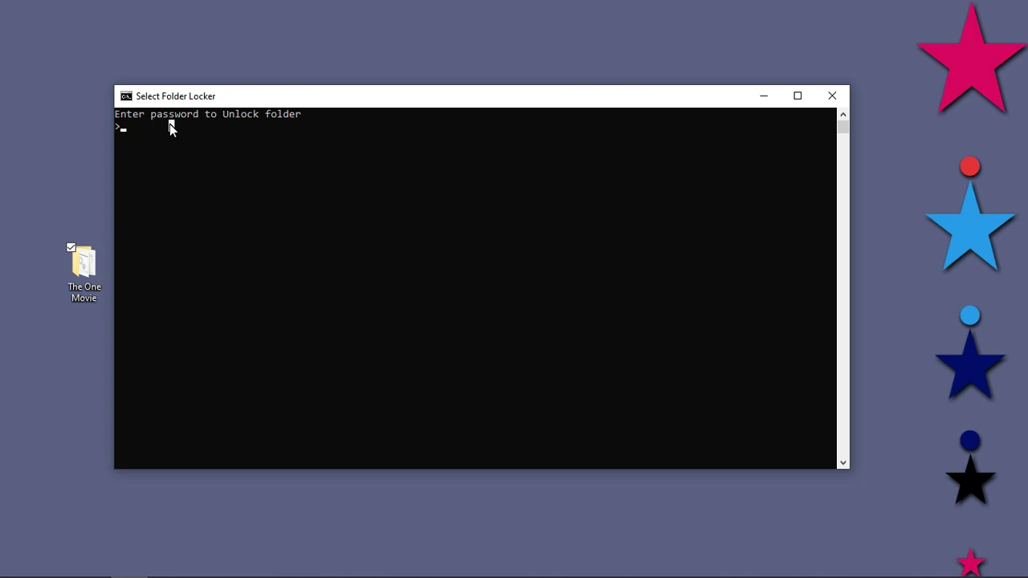
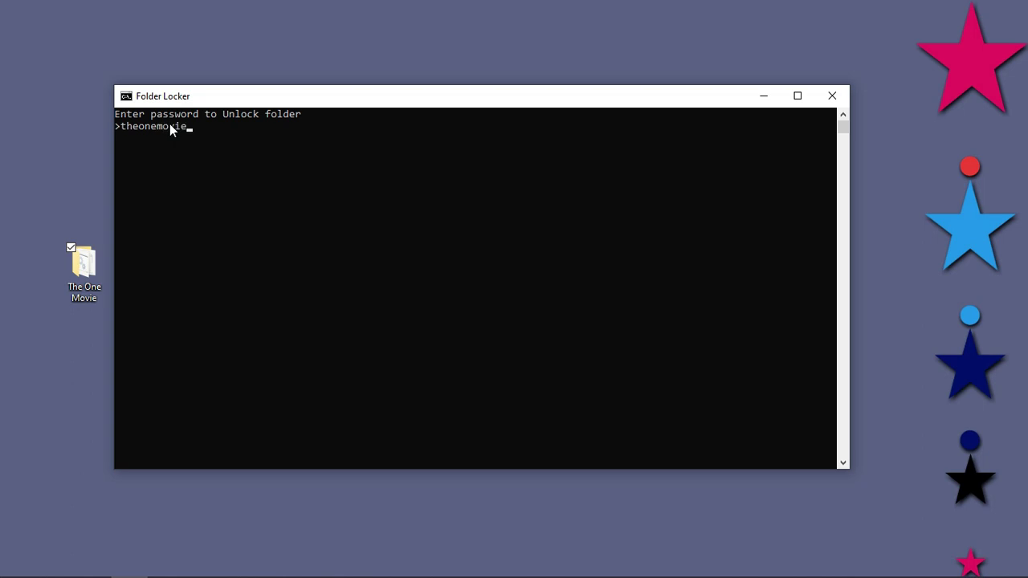
key(Return)
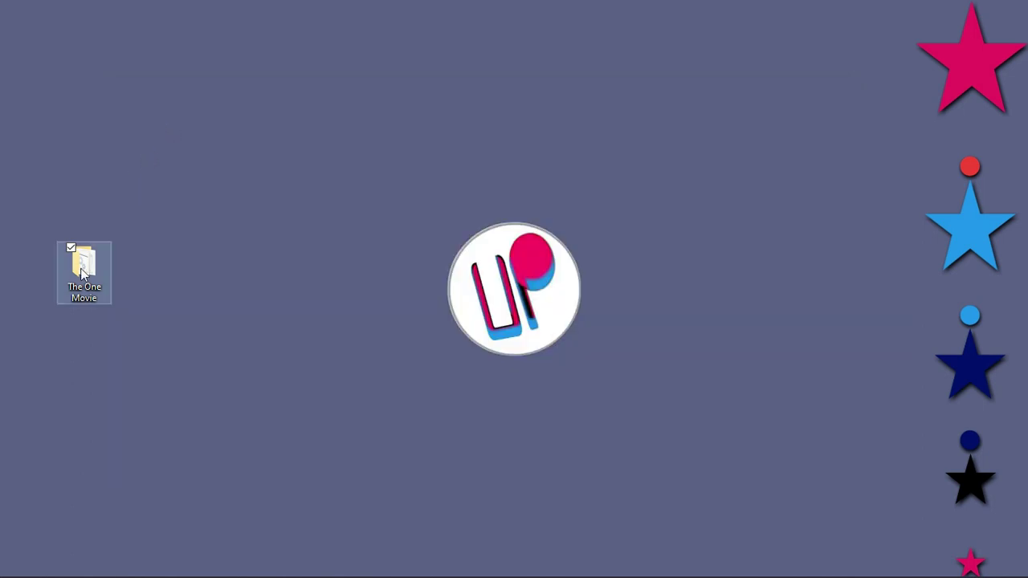
Step: Reopen The One Movie from the desktop and select the reappeared Locker folder
double_click(81, 277)
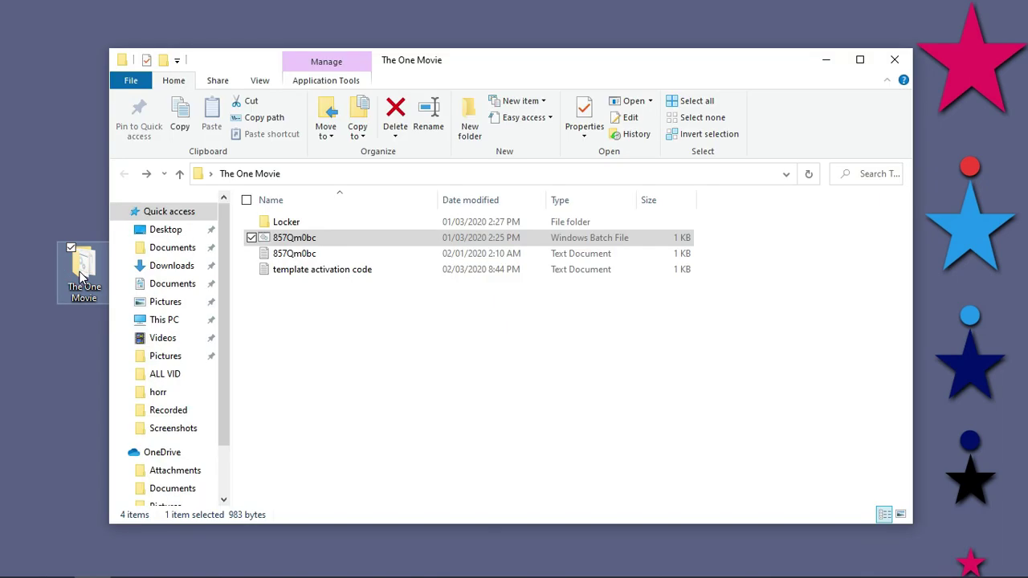
click(287, 225)
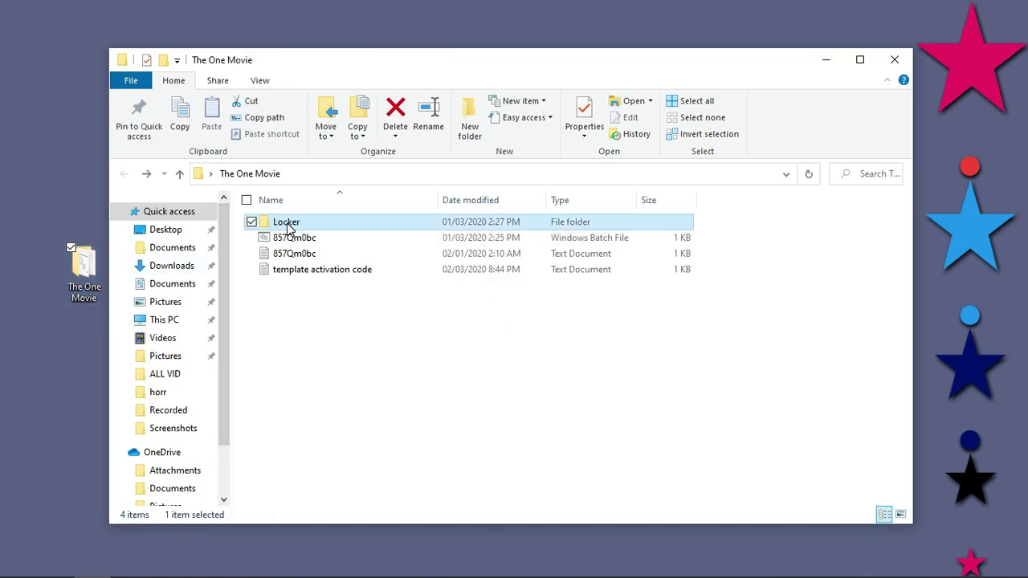